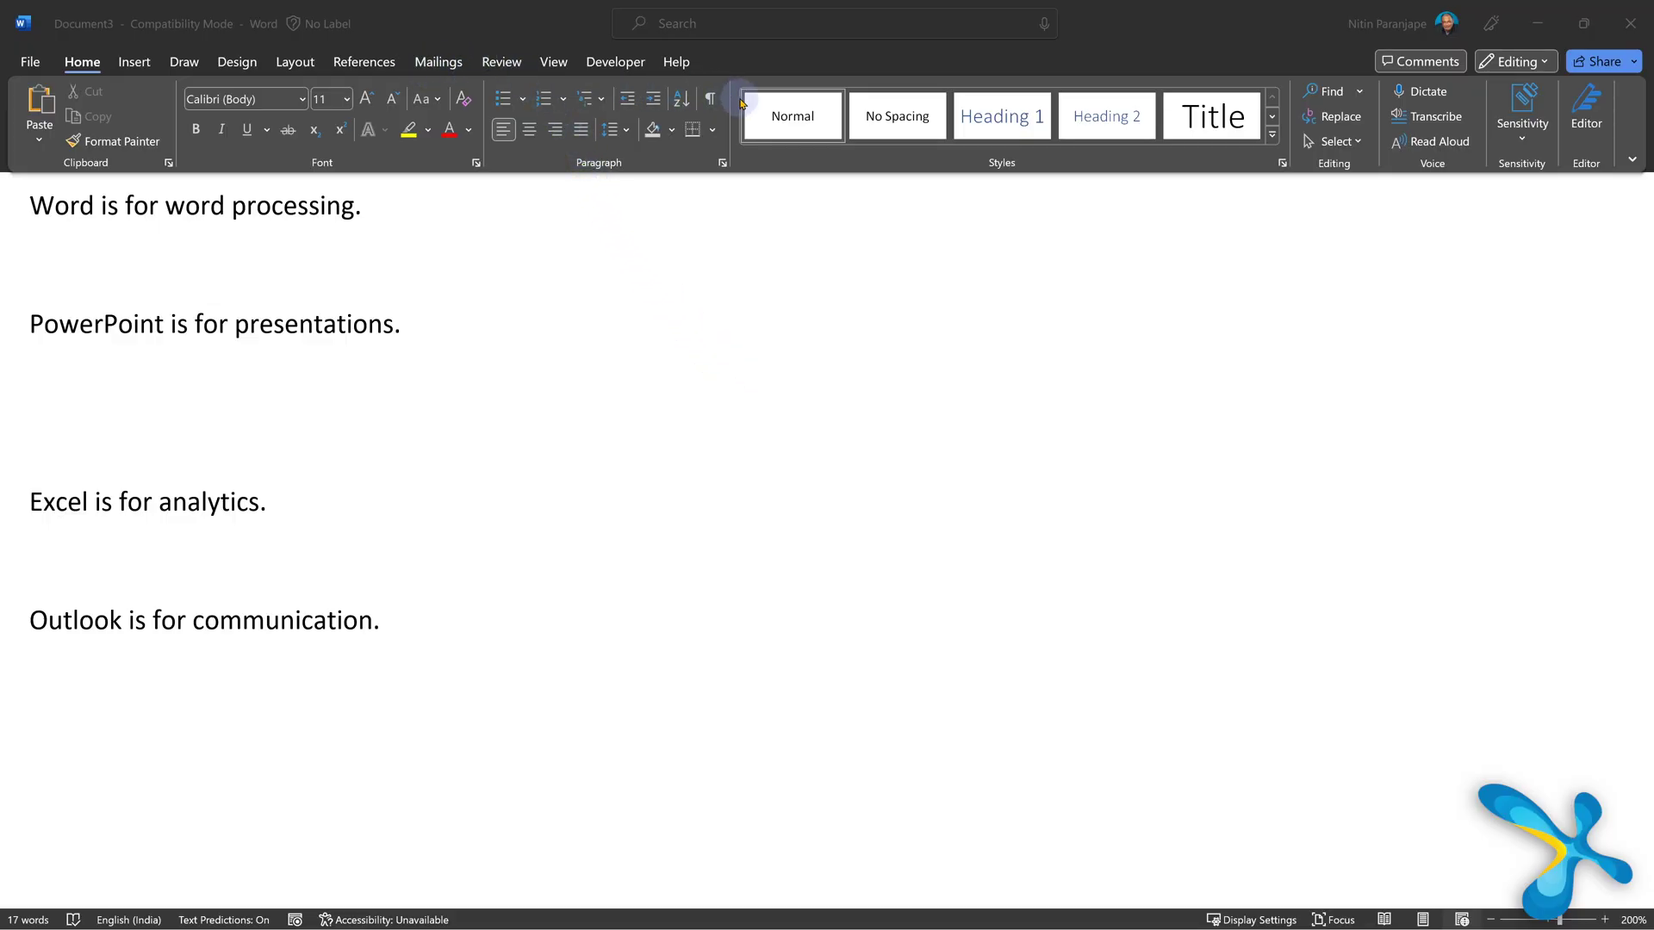
- Show paragraph marks in the short list document, then apply Heading 1 to Executive Summary
click(713, 101)
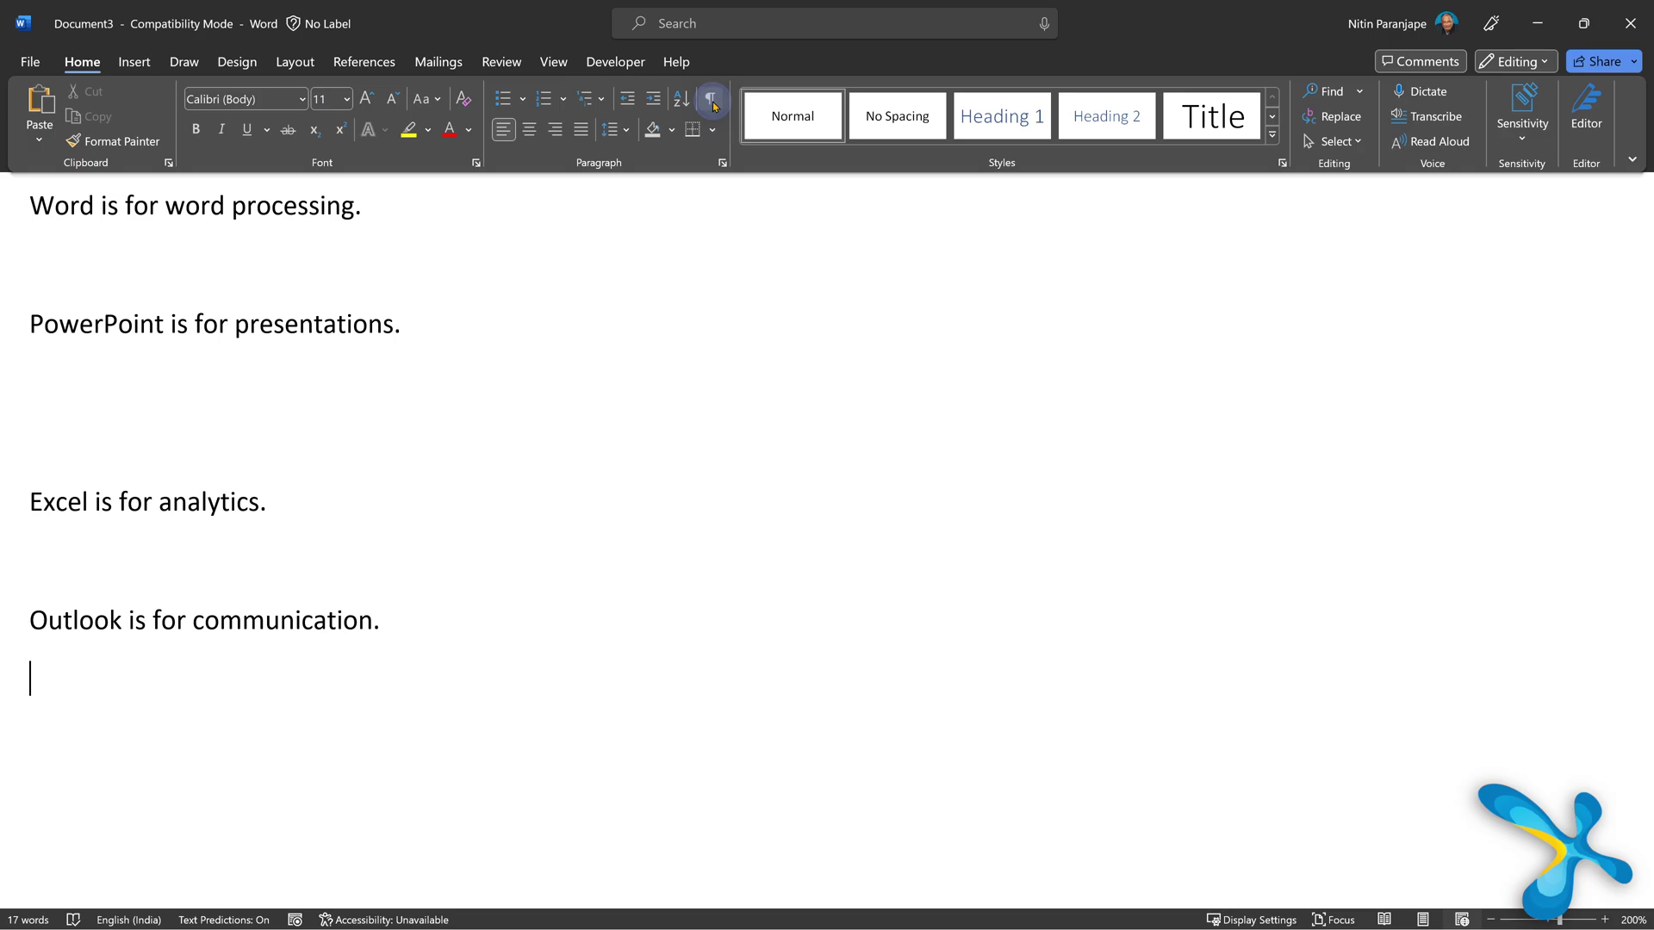
click(713, 101)
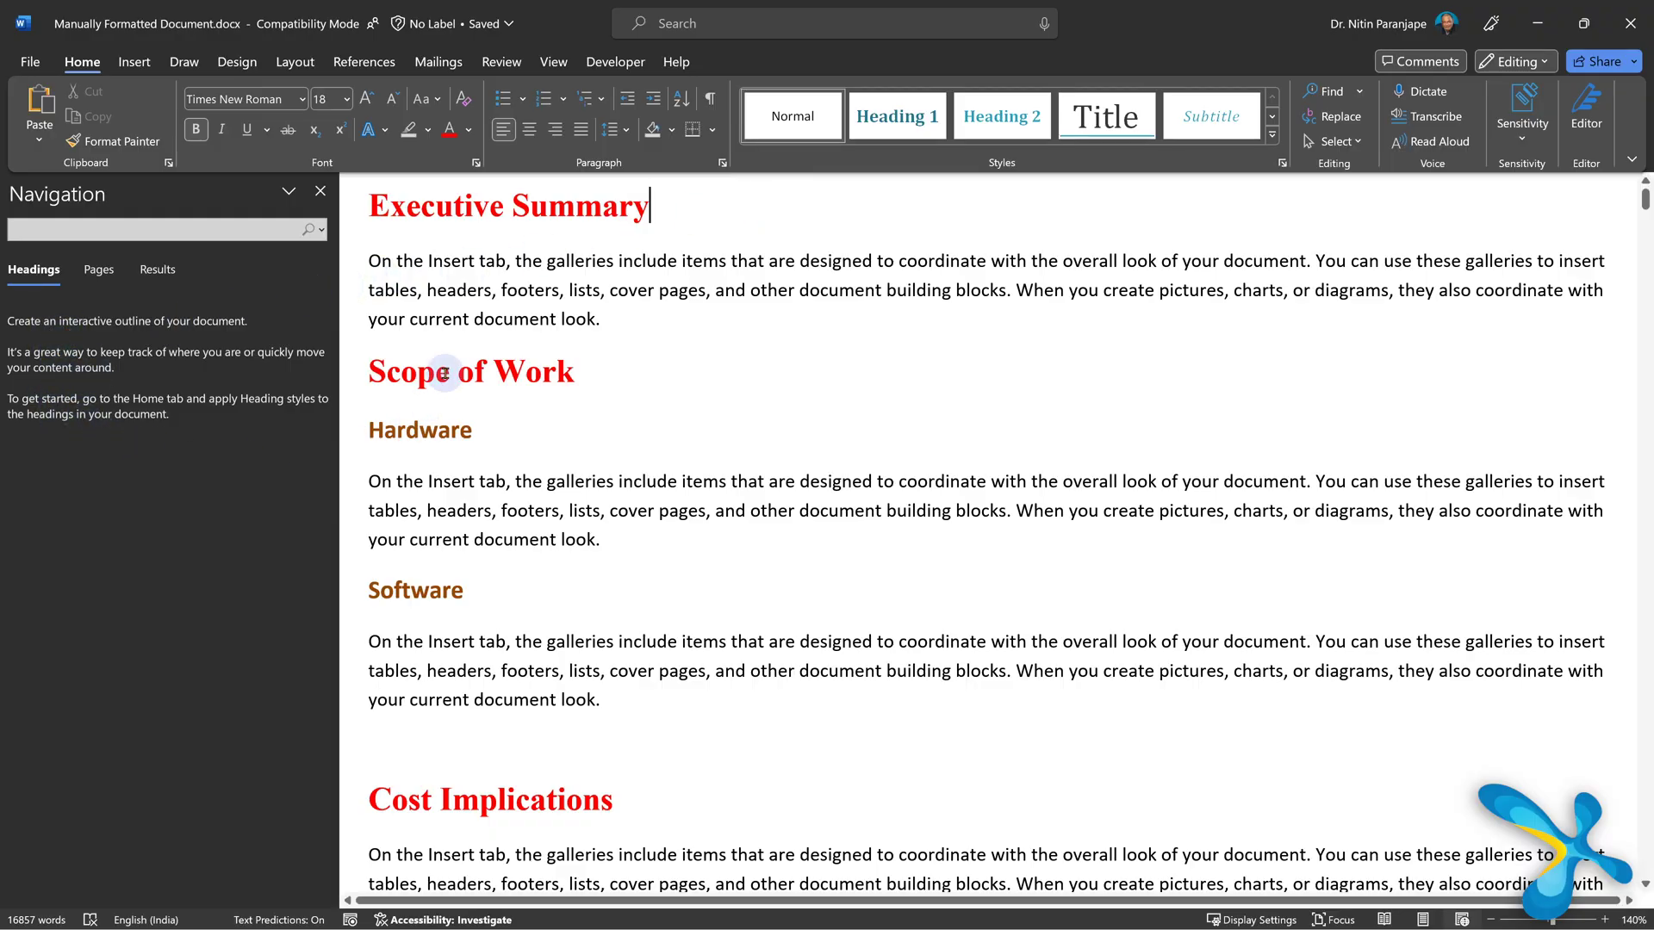
click(896, 116)
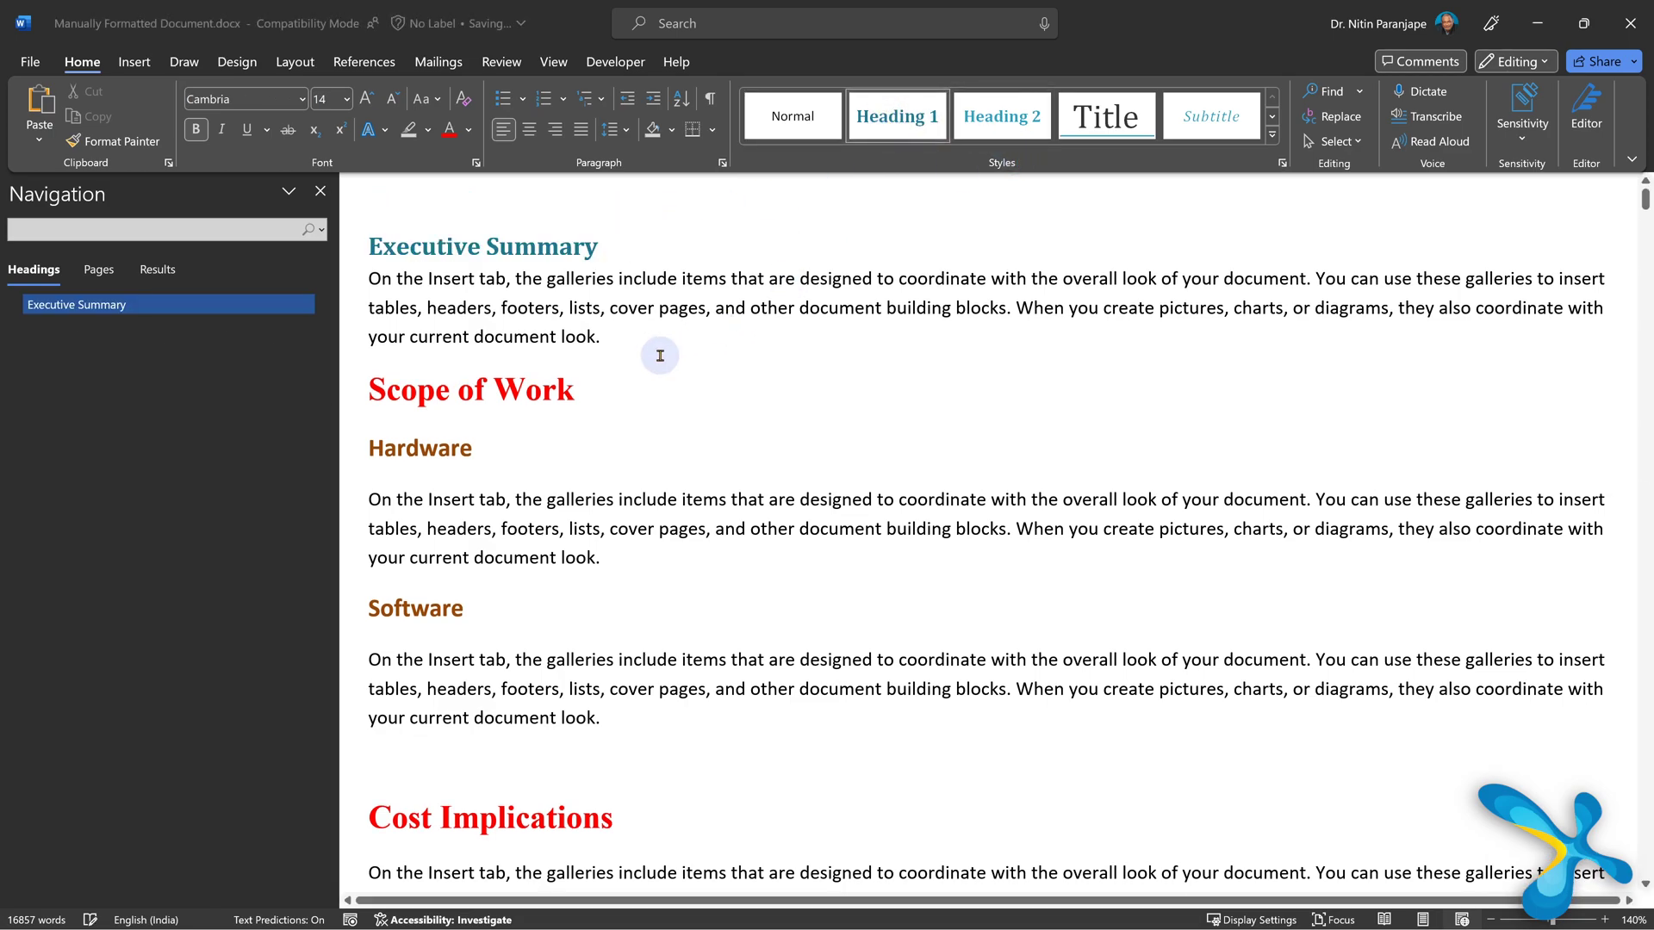
- Select all text formatted like the red headings and apply Heading 1 to them at once
click(915, 118)
key(ctrl+z)
key(ctrl+z)
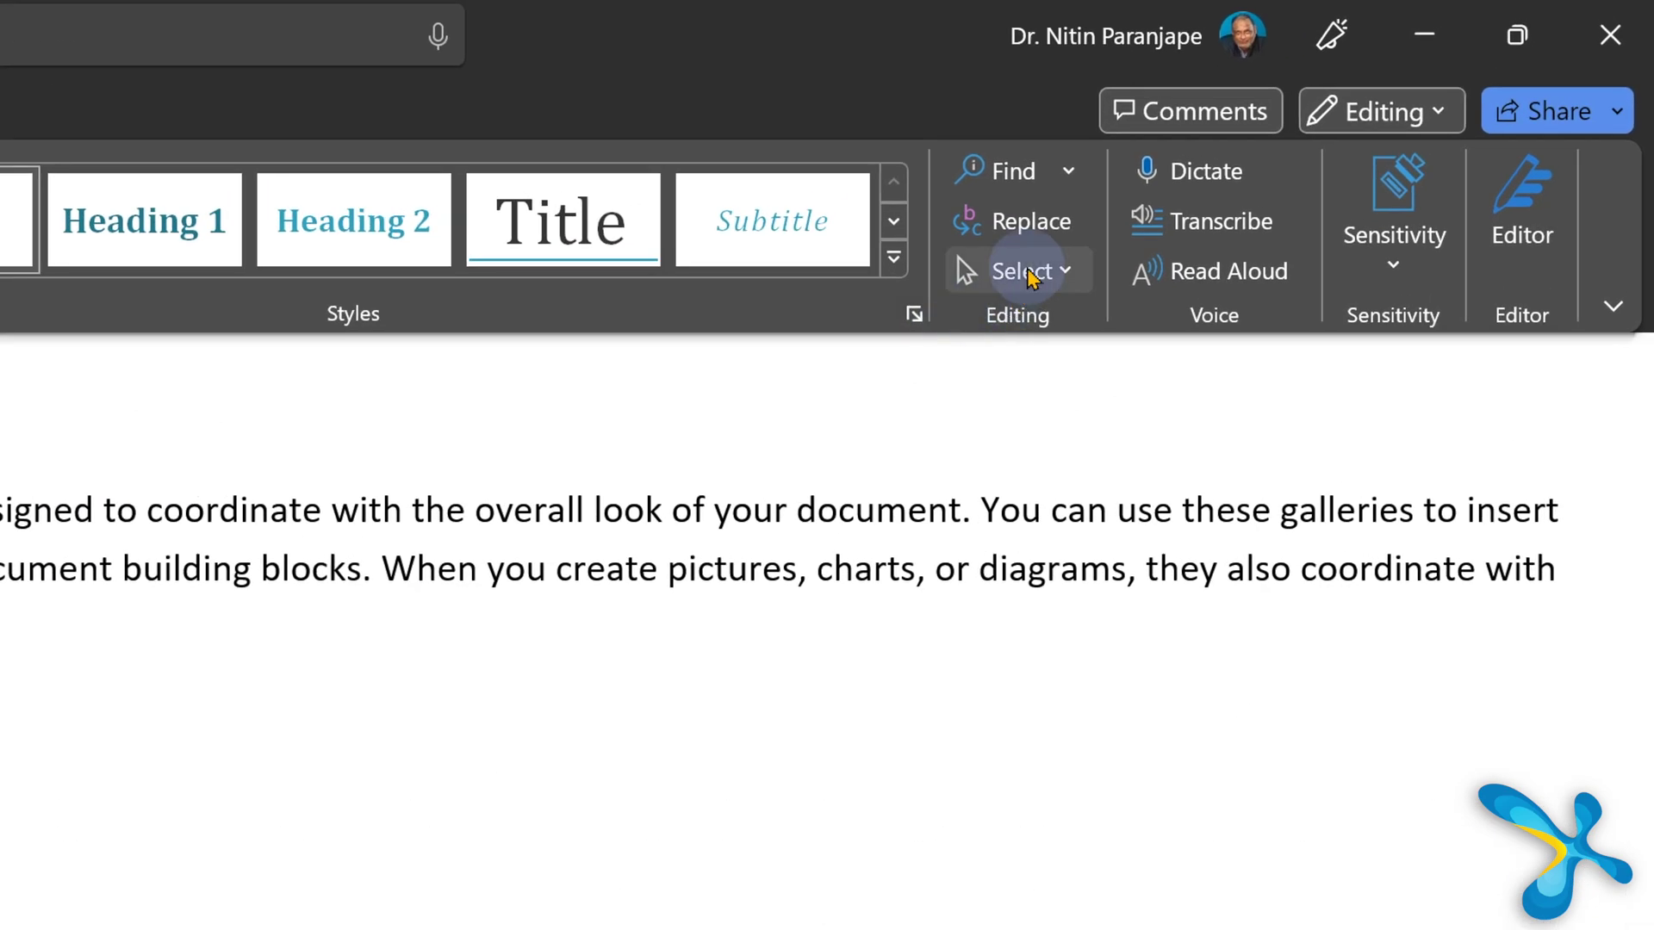
click(1333, 142)
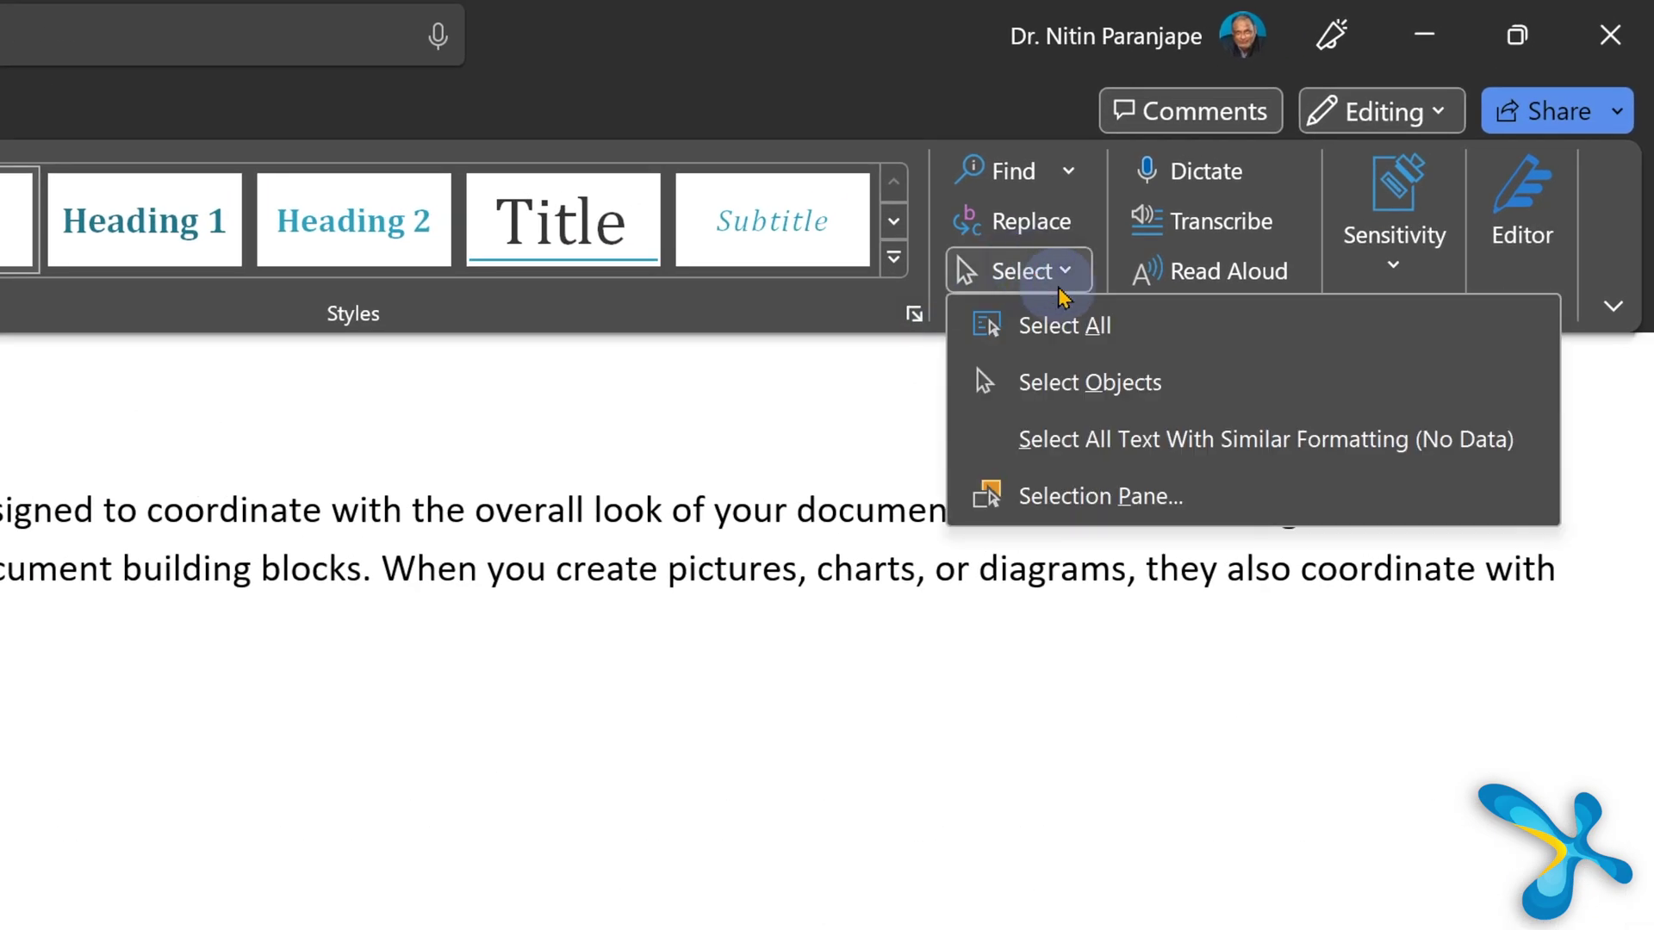
click(1178, 458)
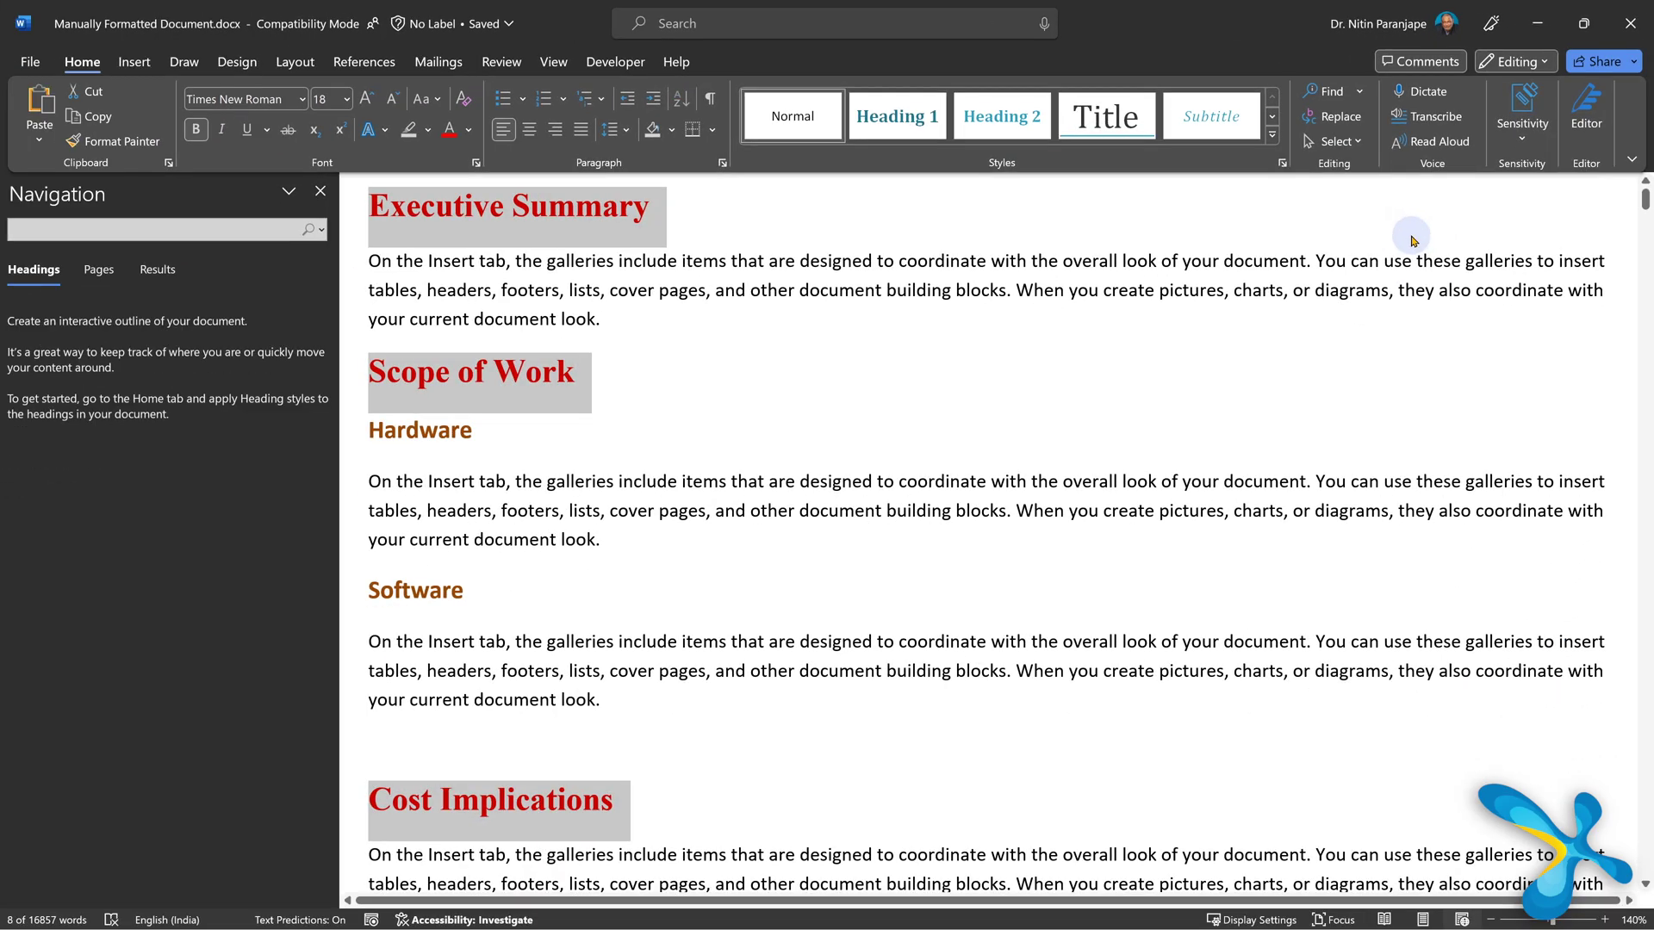
click(896, 116)
scroll(881, 470, up, 10)
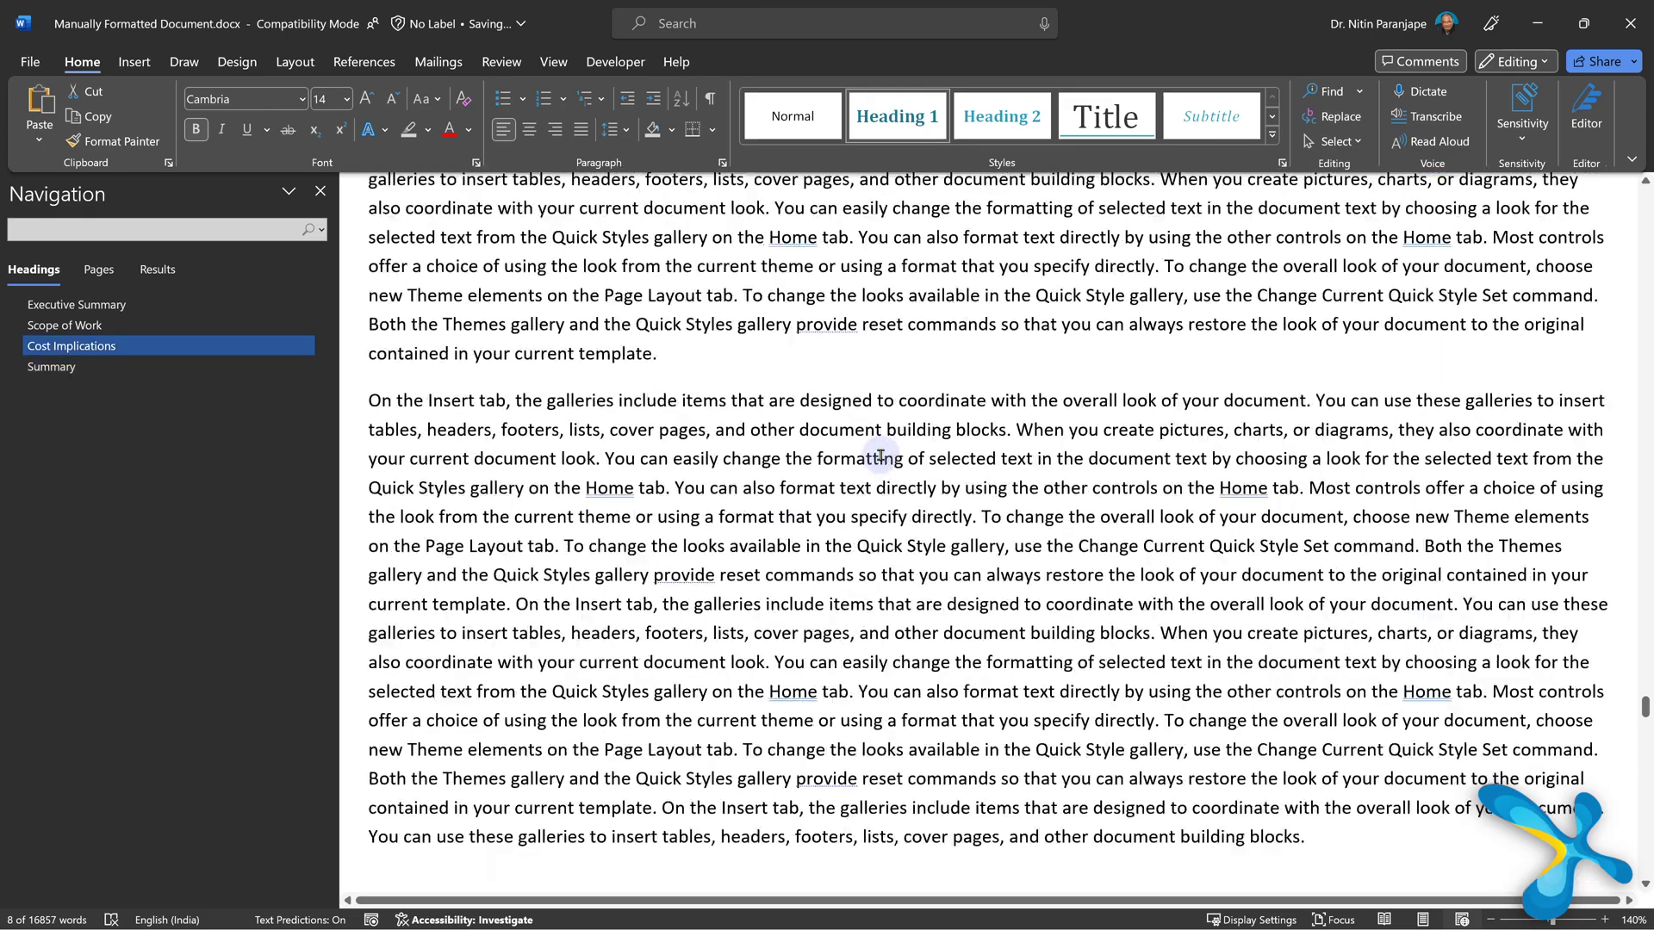
scroll(881, 455, up, 10)
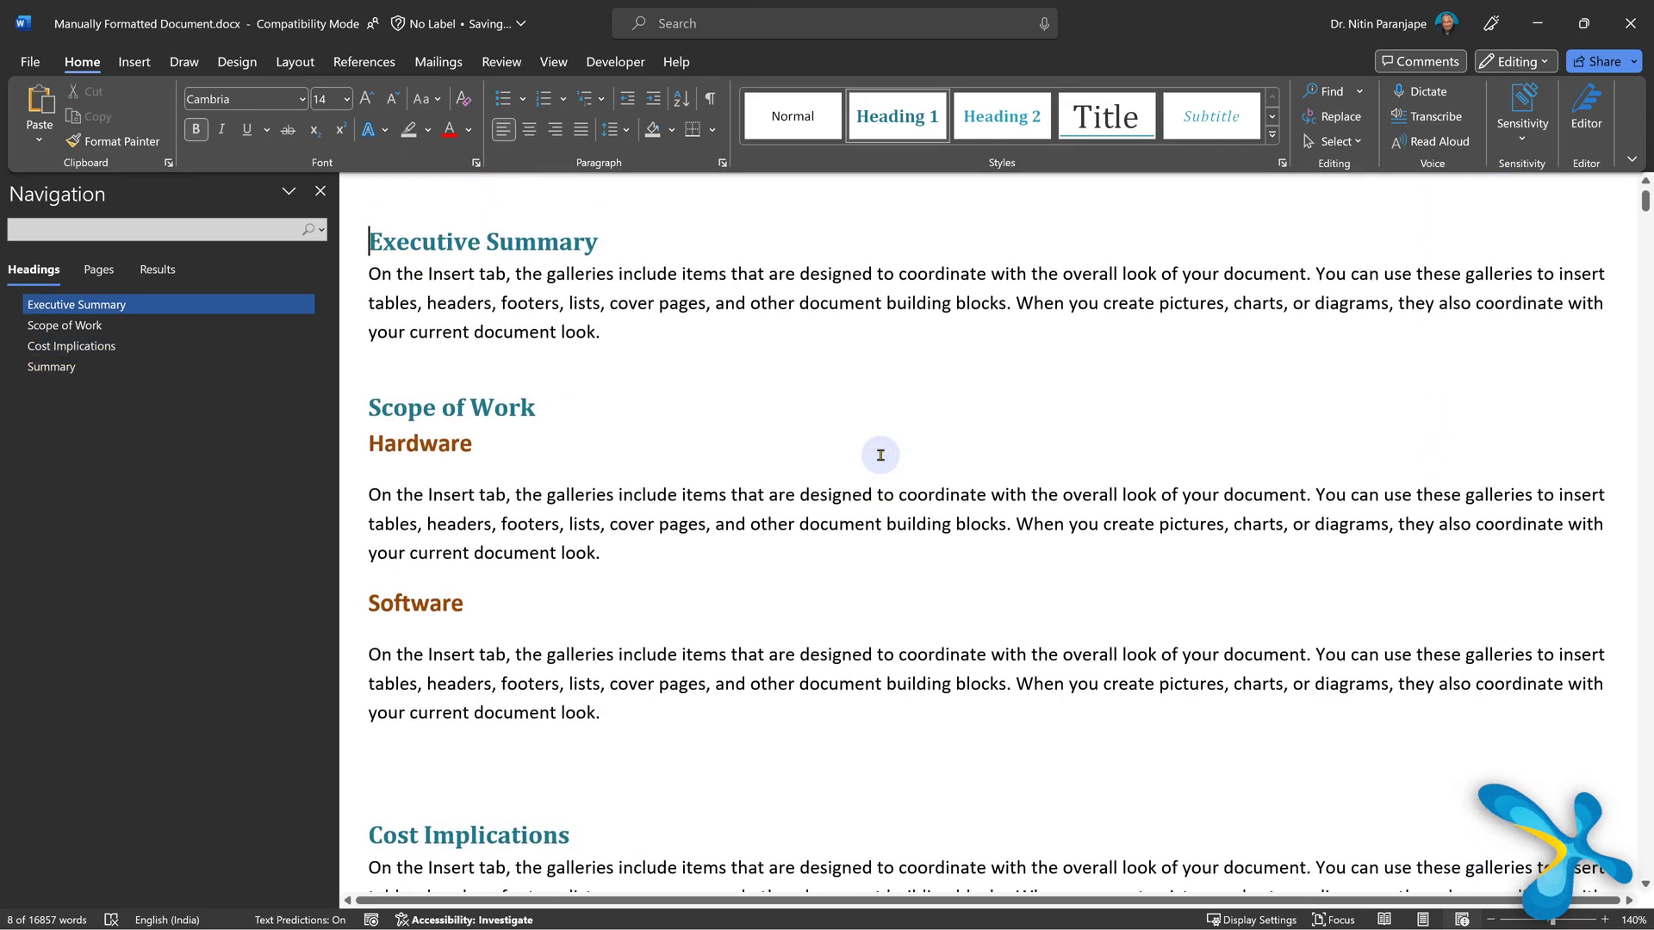
click(443, 448)
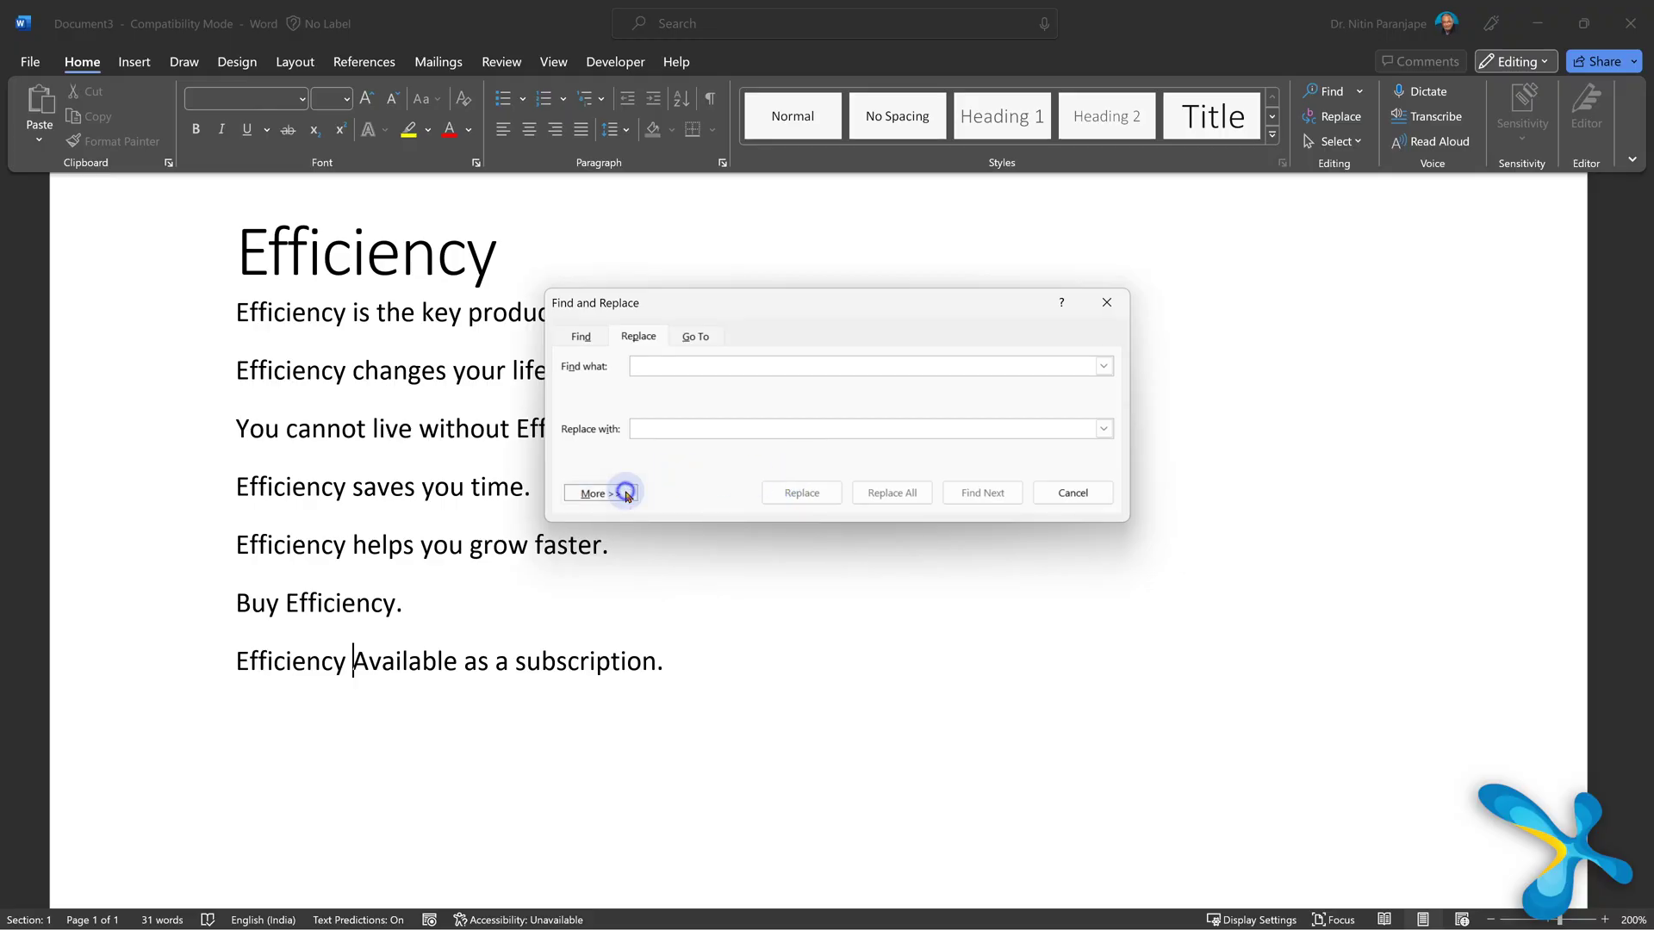
- Set Highlight as the Format criterion in the expanded Find and Replace options
click(626, 494)
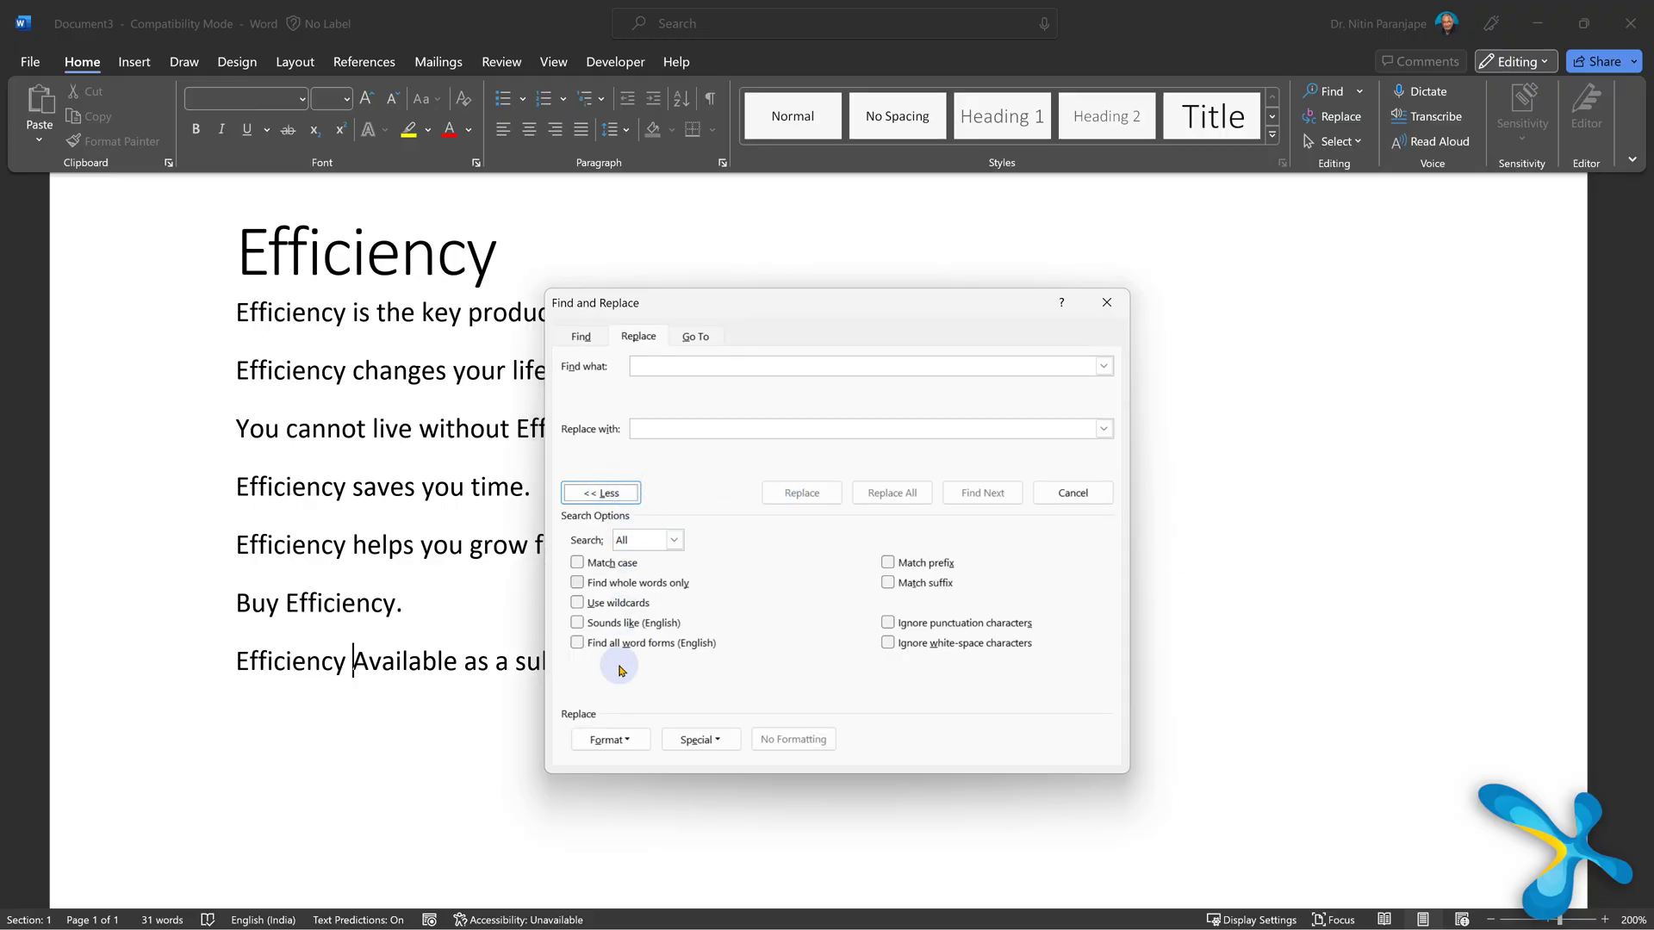
click(608, 737)
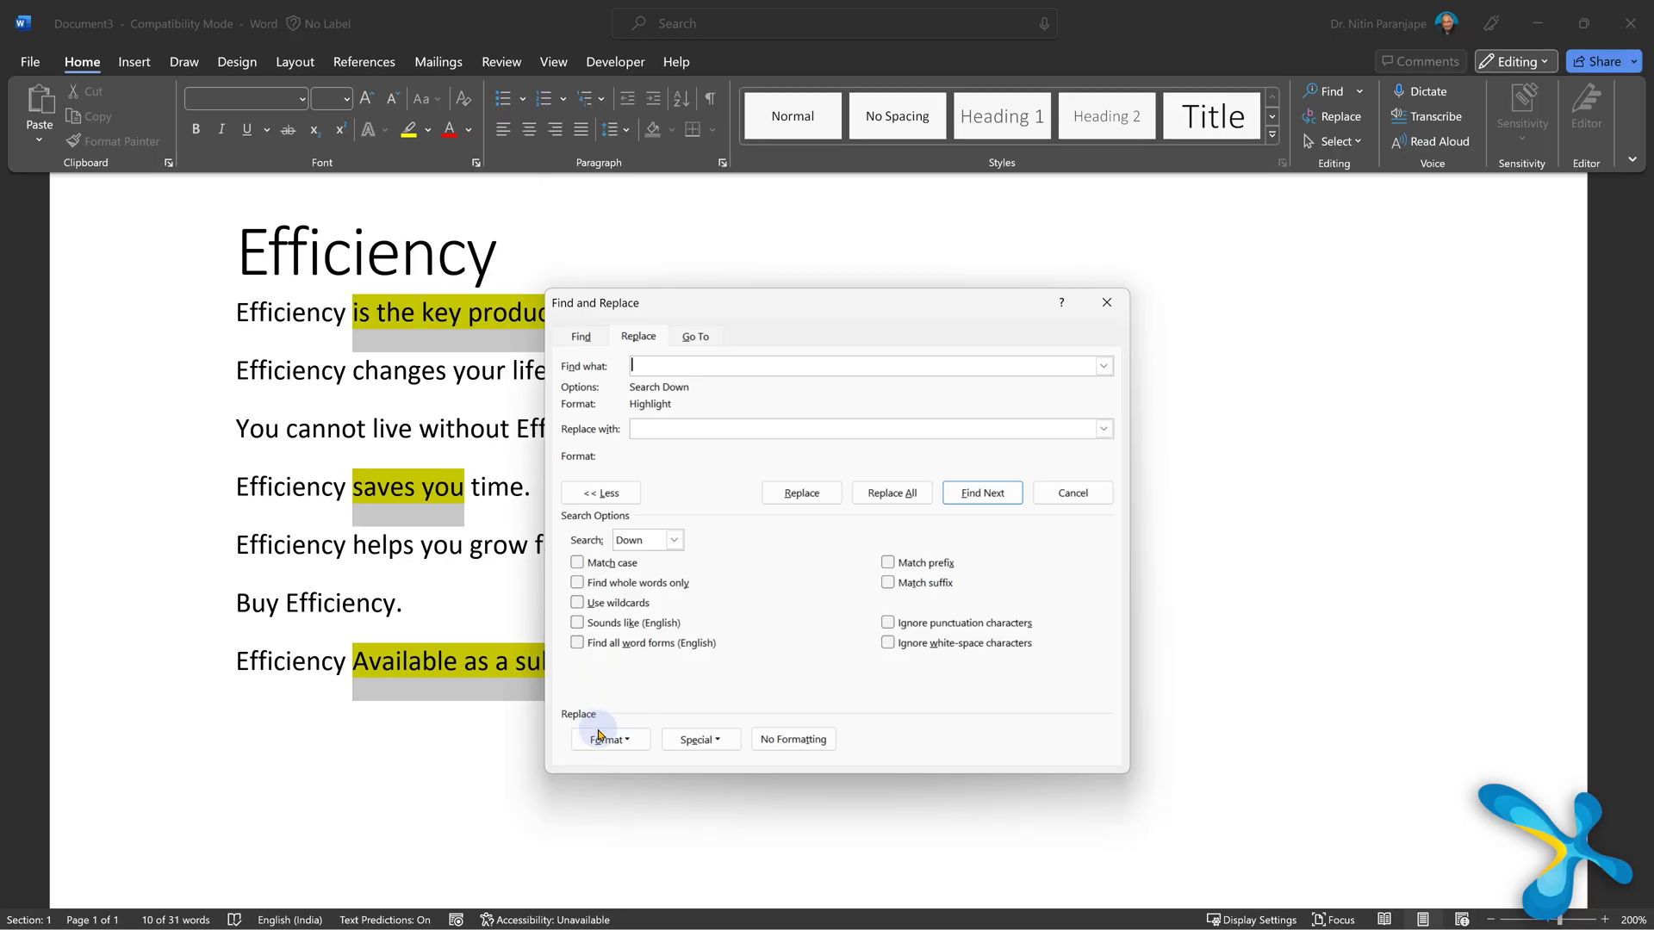
click(602, 738)
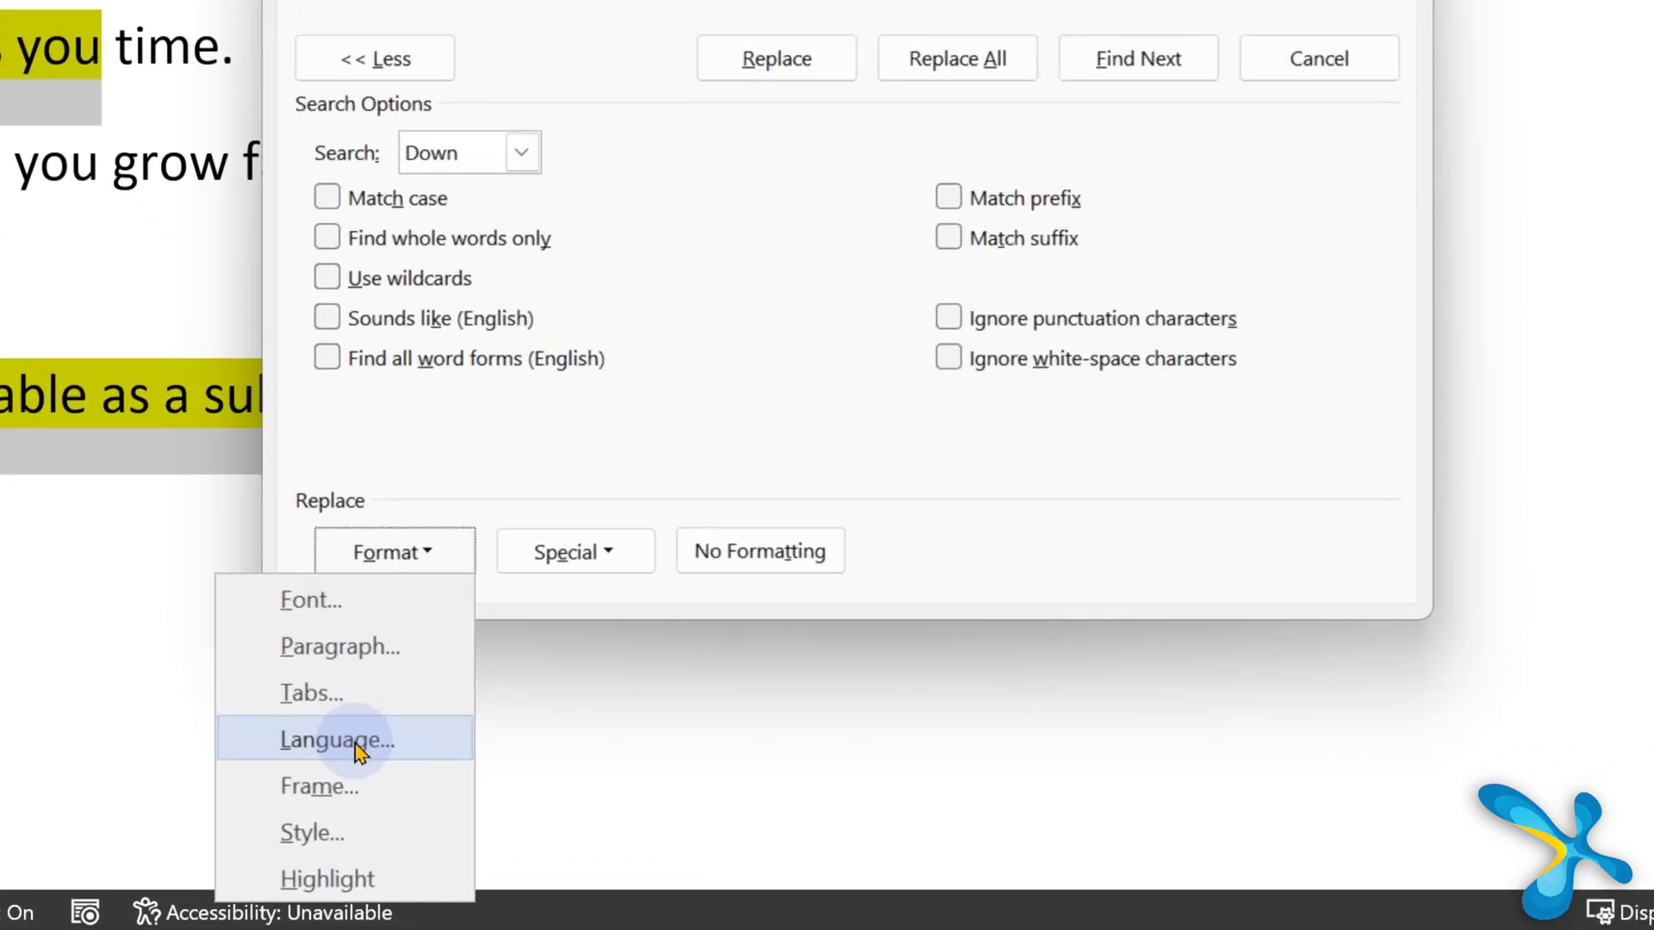
click(358, 752)
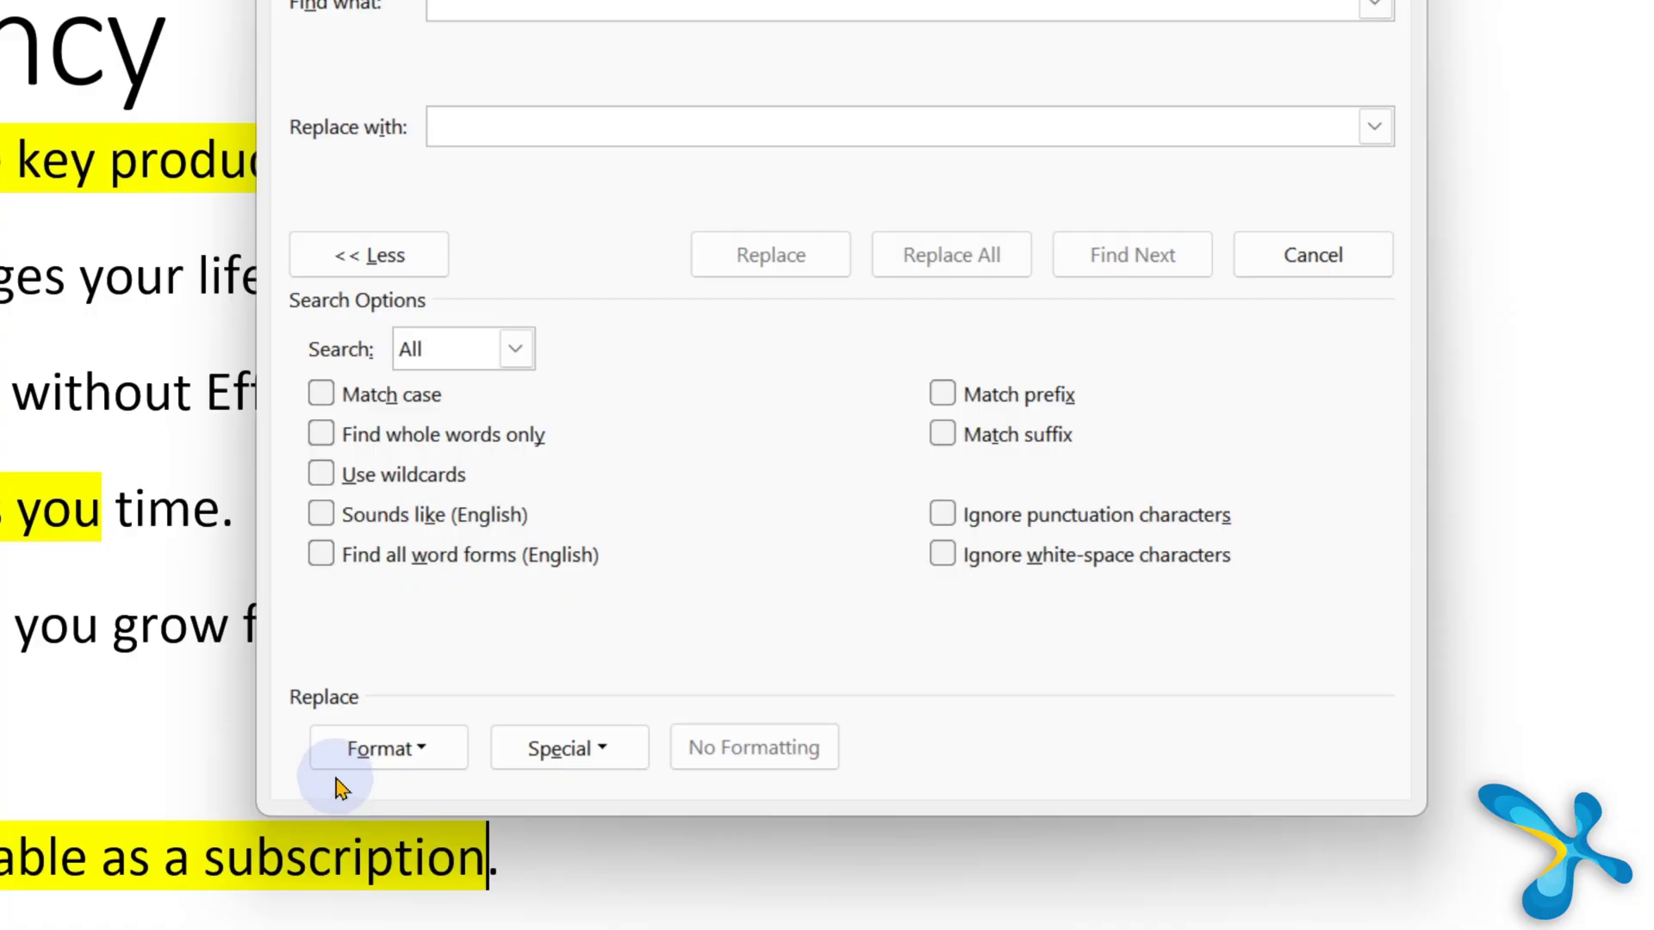
click(354, 752)
click(360, 738)
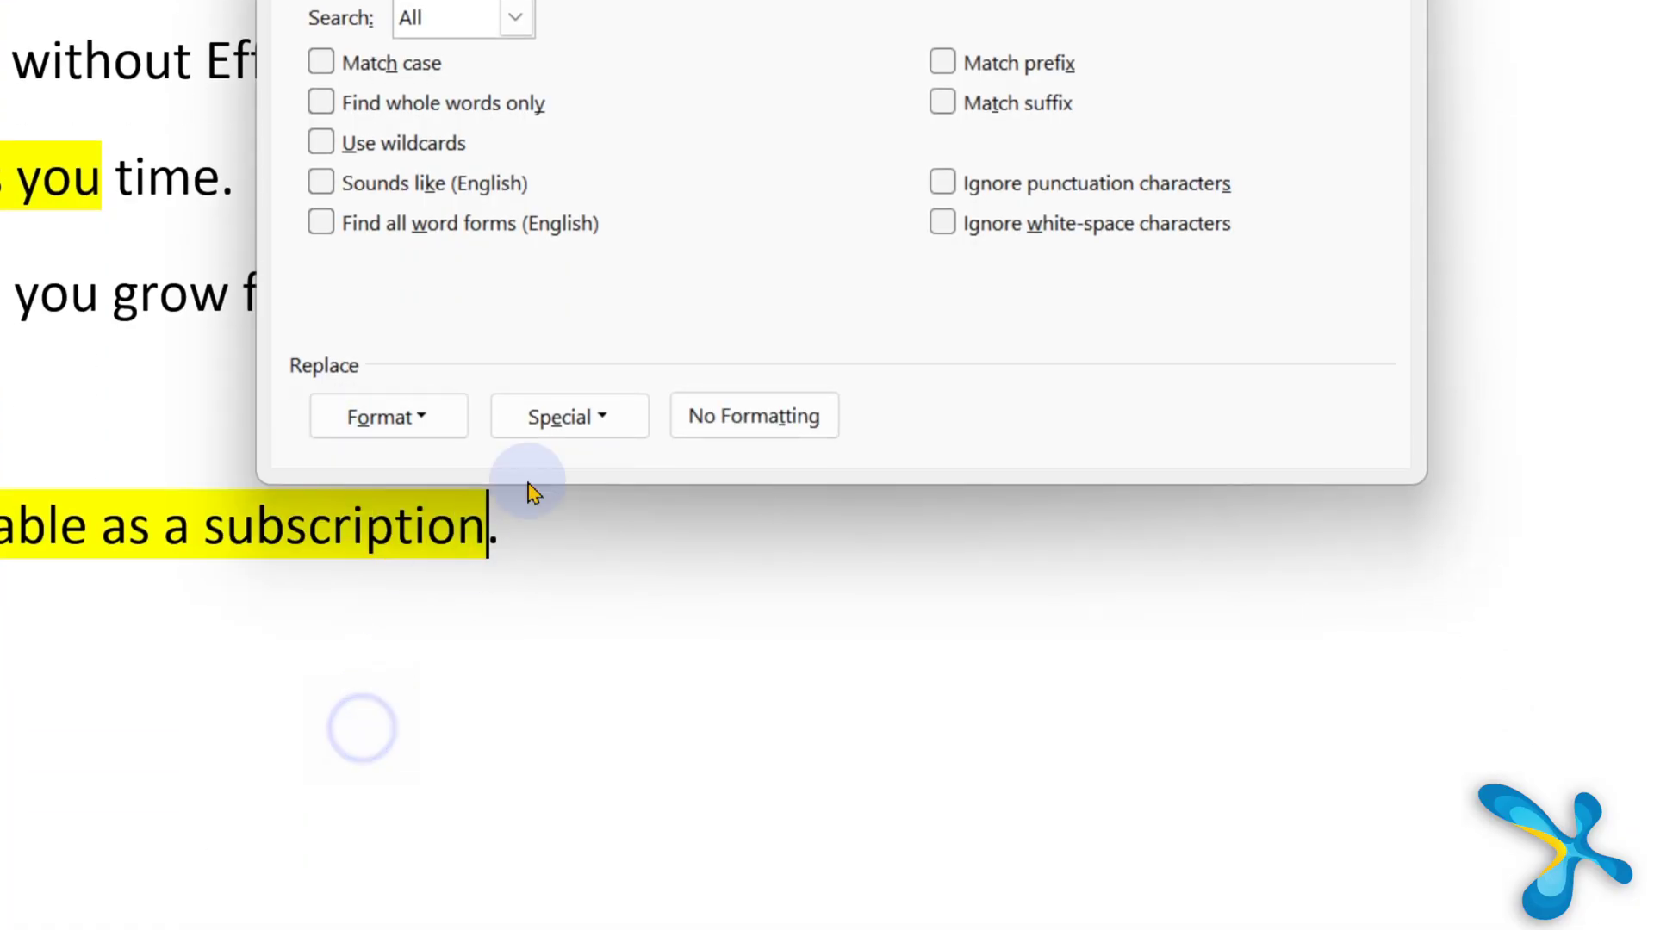
- Select every highlighted passage in the main document, then close the Find dialog
click(327, 121)
click(986, 428)
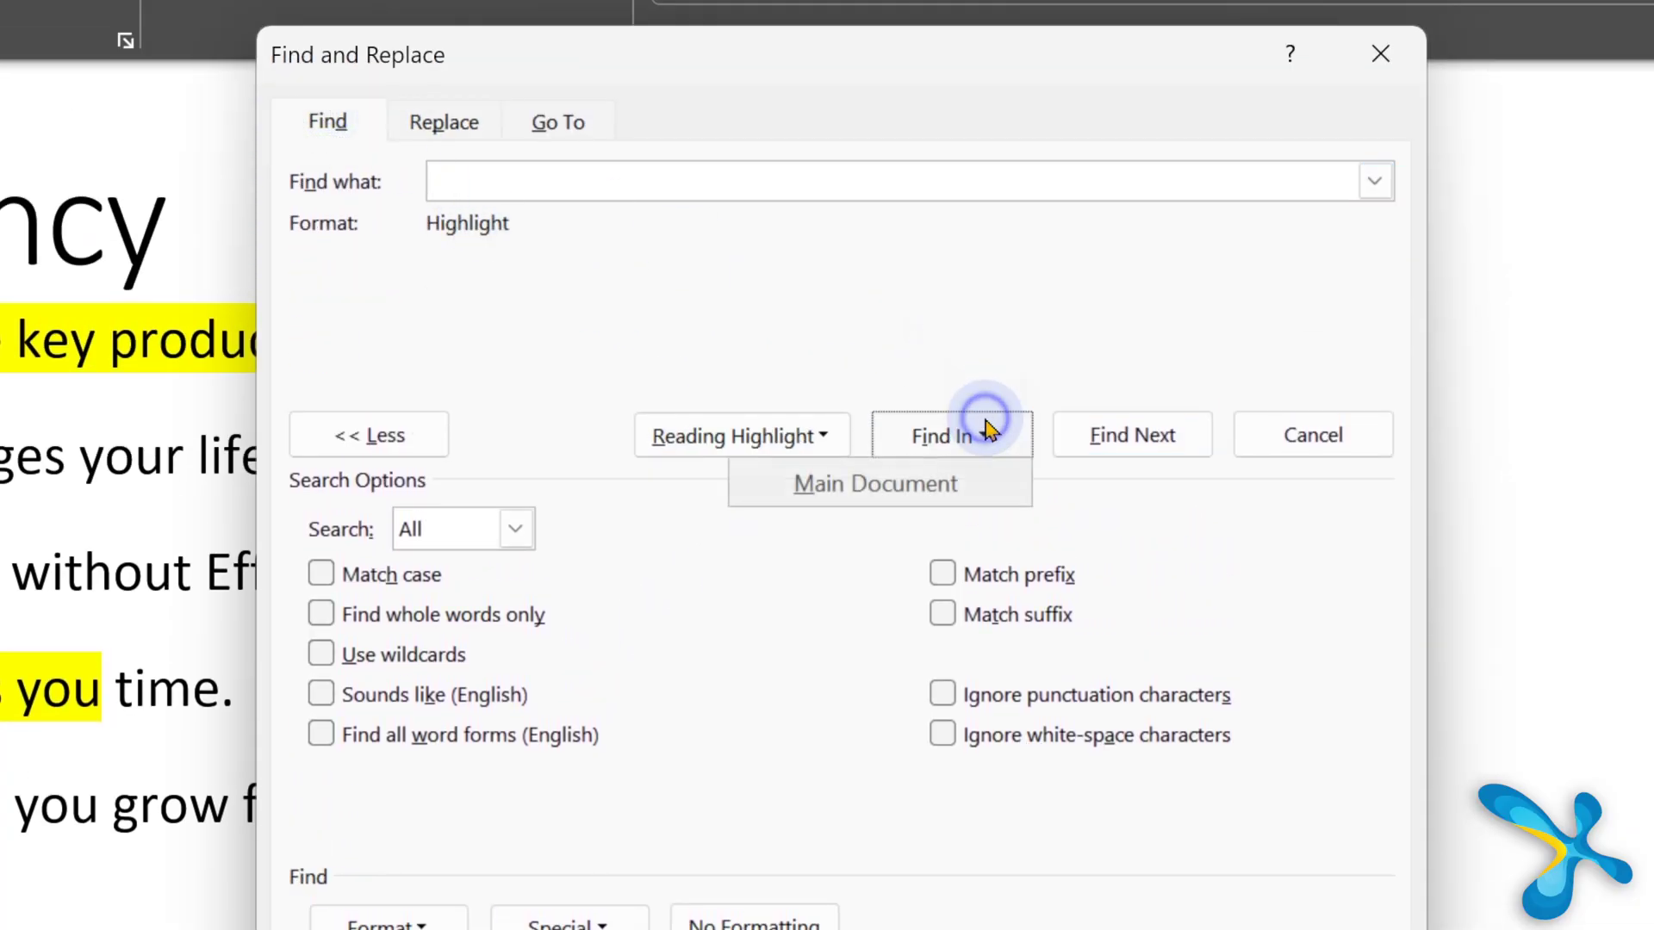
click(945, 479)
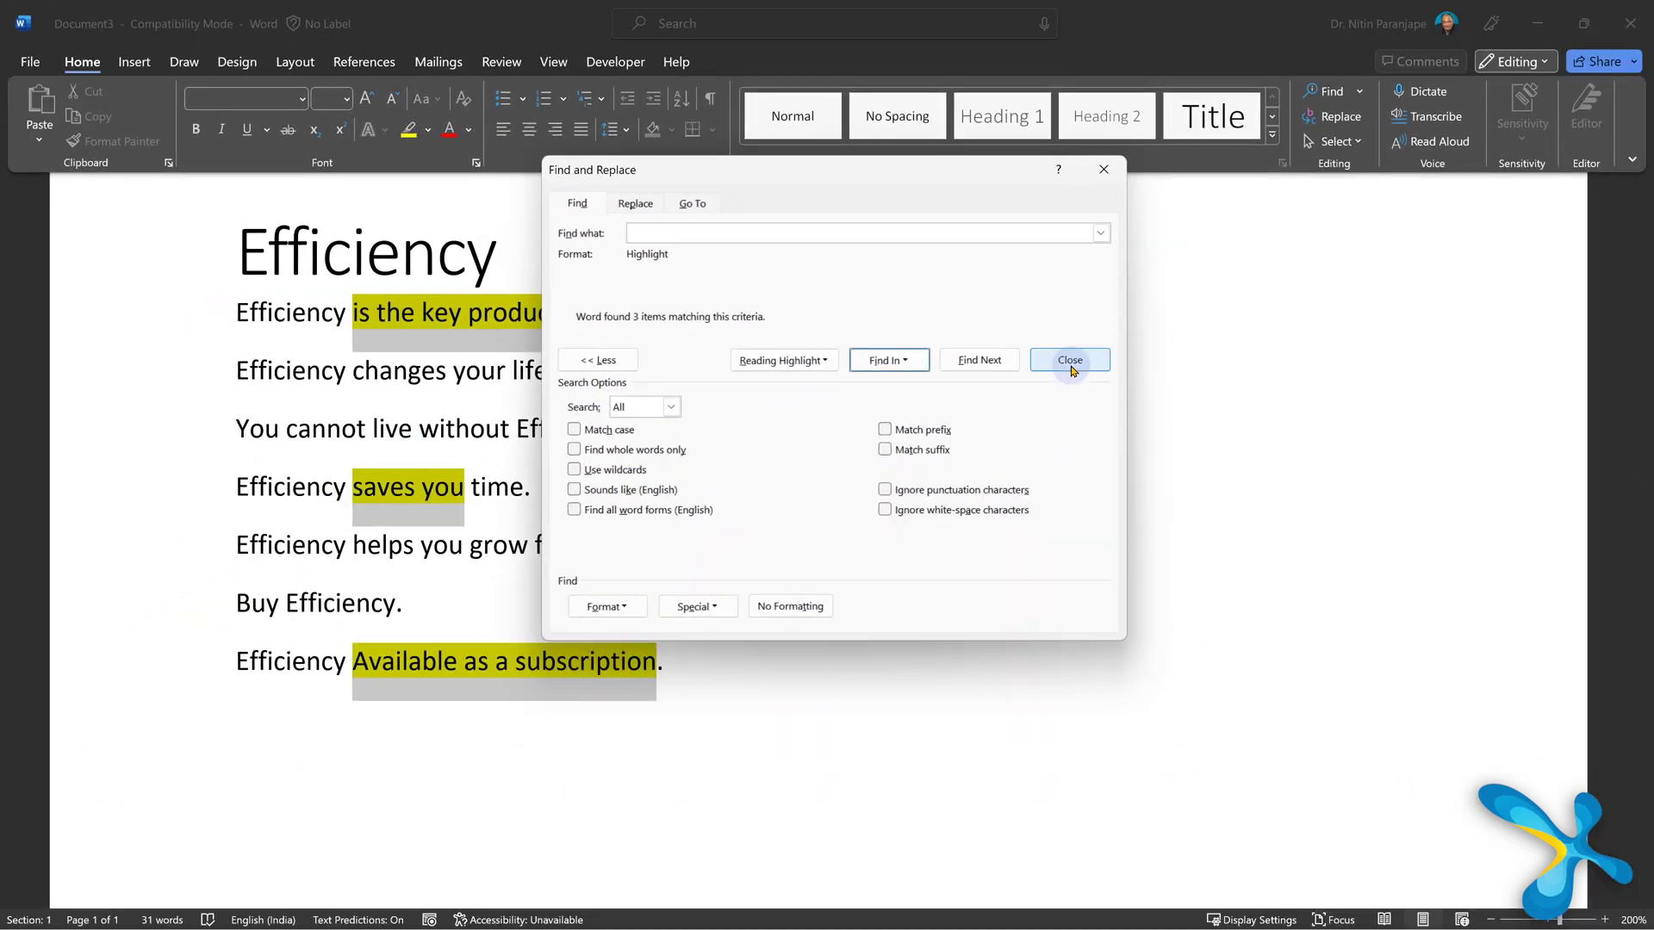
click(1071, 360)
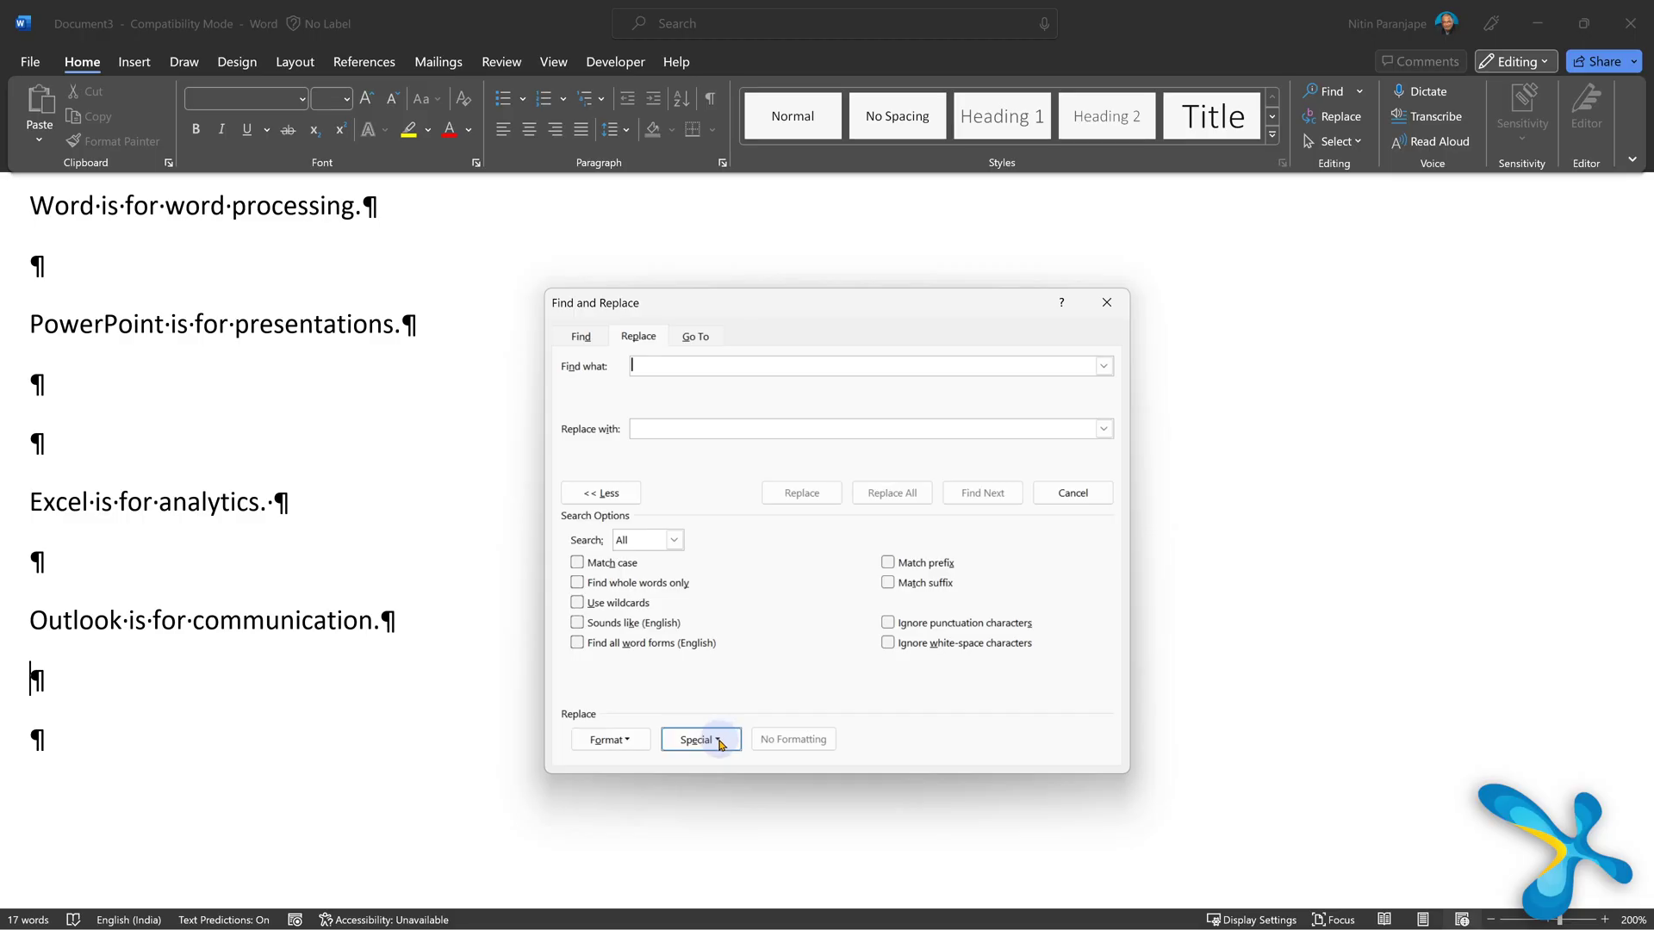
click(720, 742)
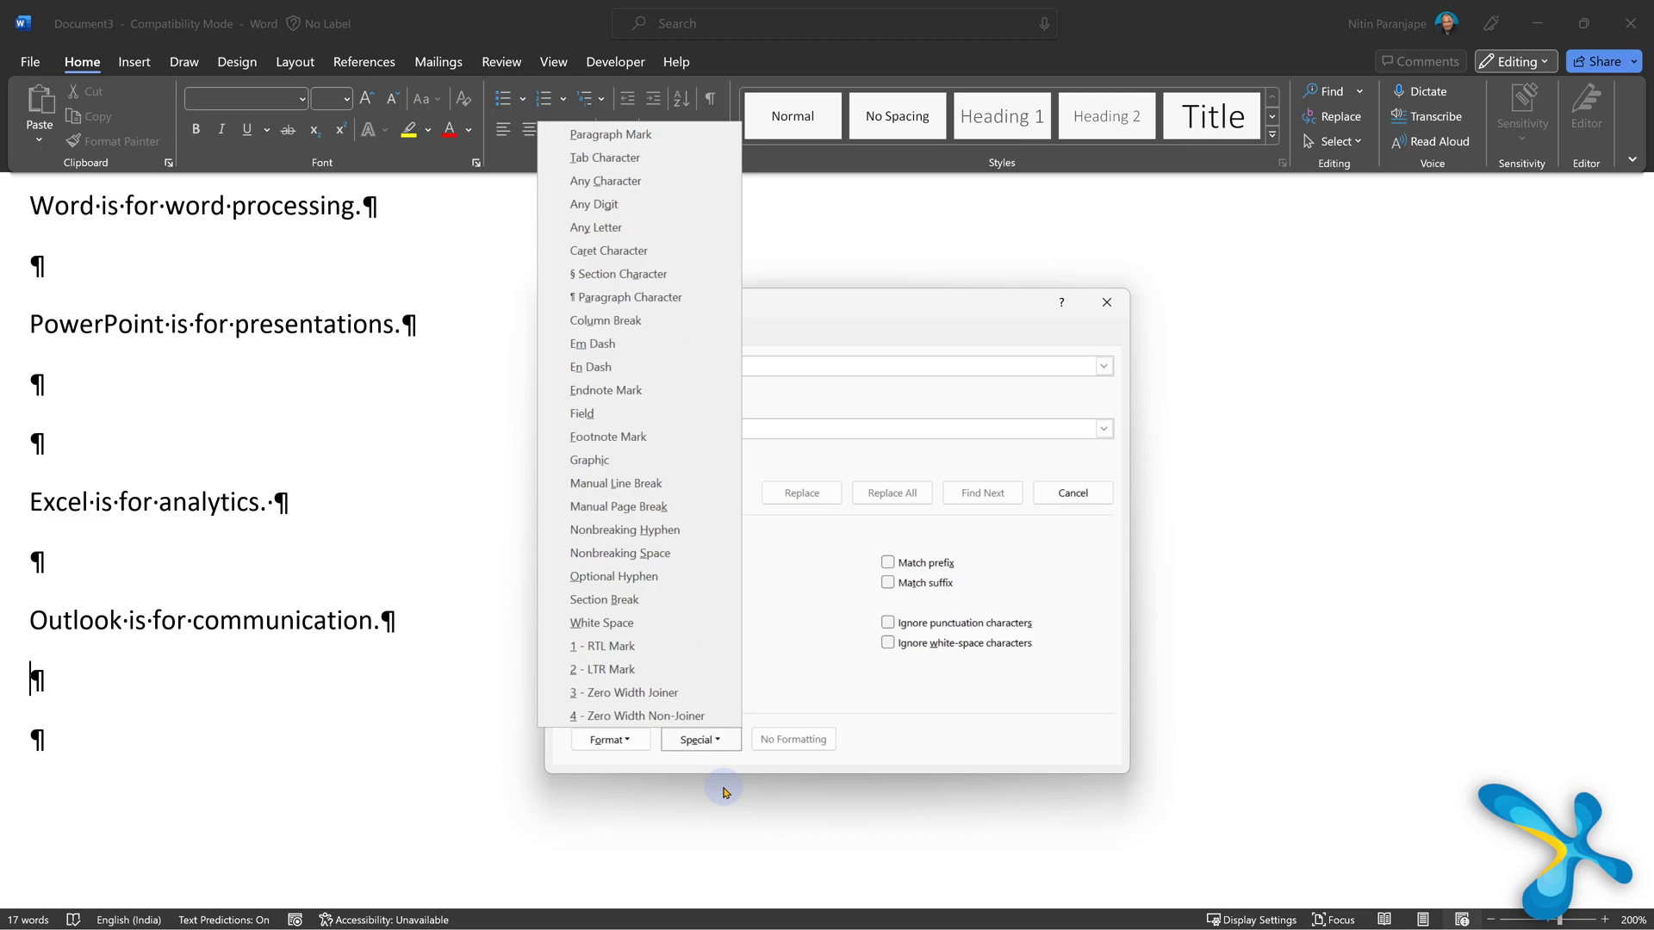
- Replace every triple paragraph mark (^p^p^p) with a single ^p throughout the short list
click(770, 650)
click(689, 740)
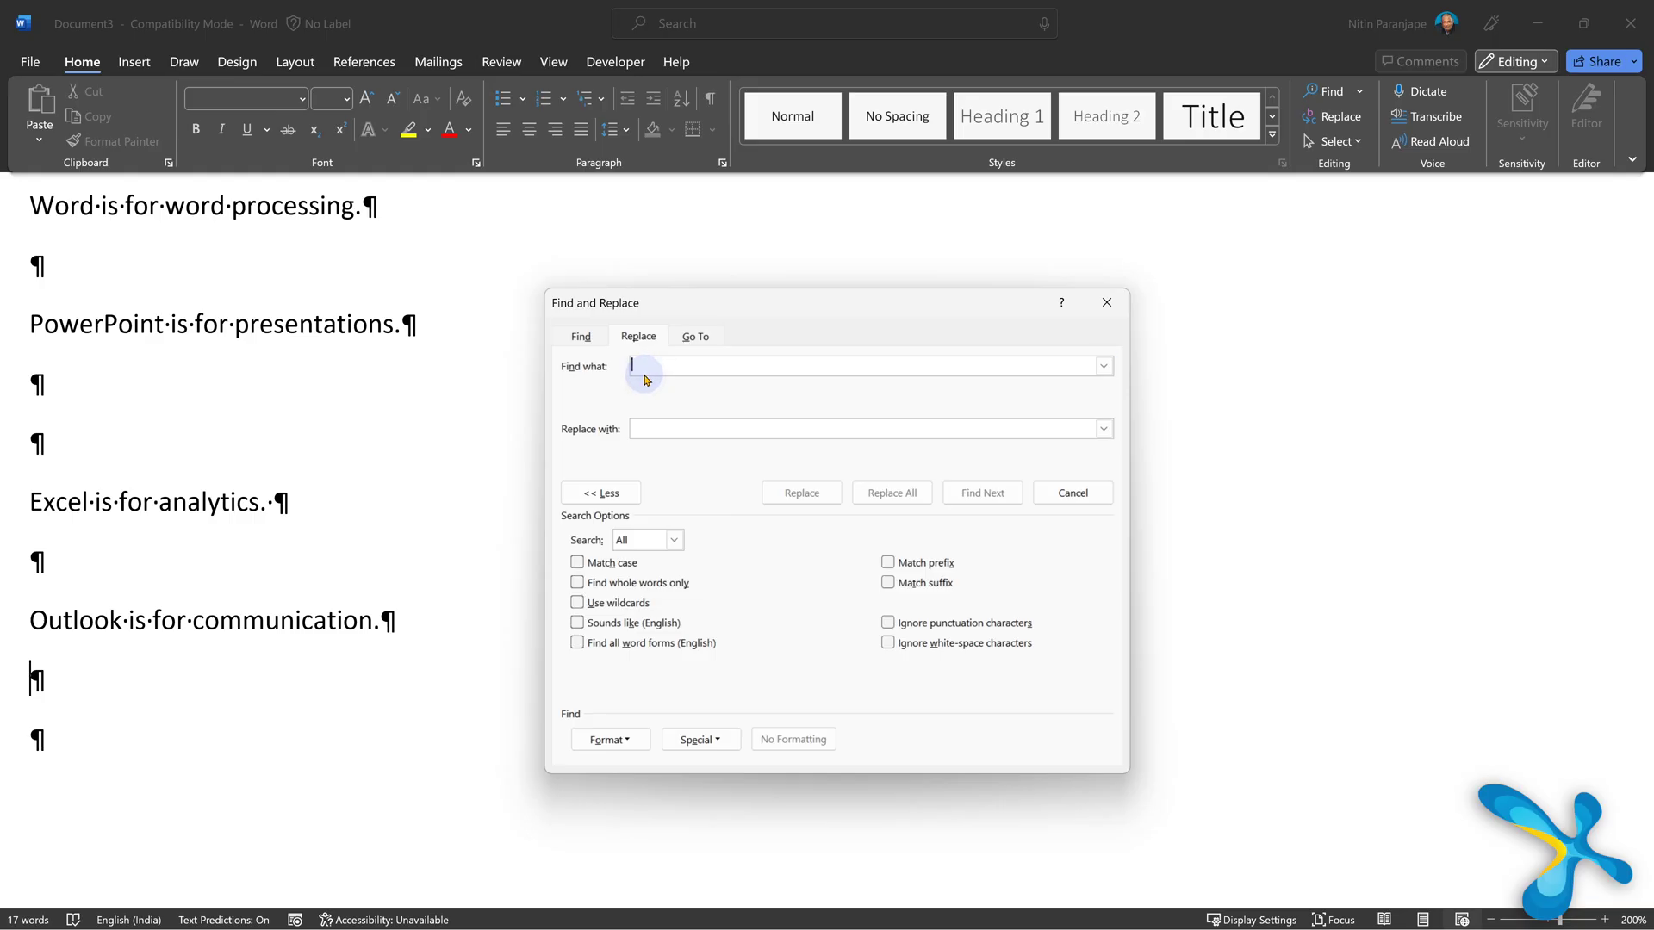
click(692, 743)
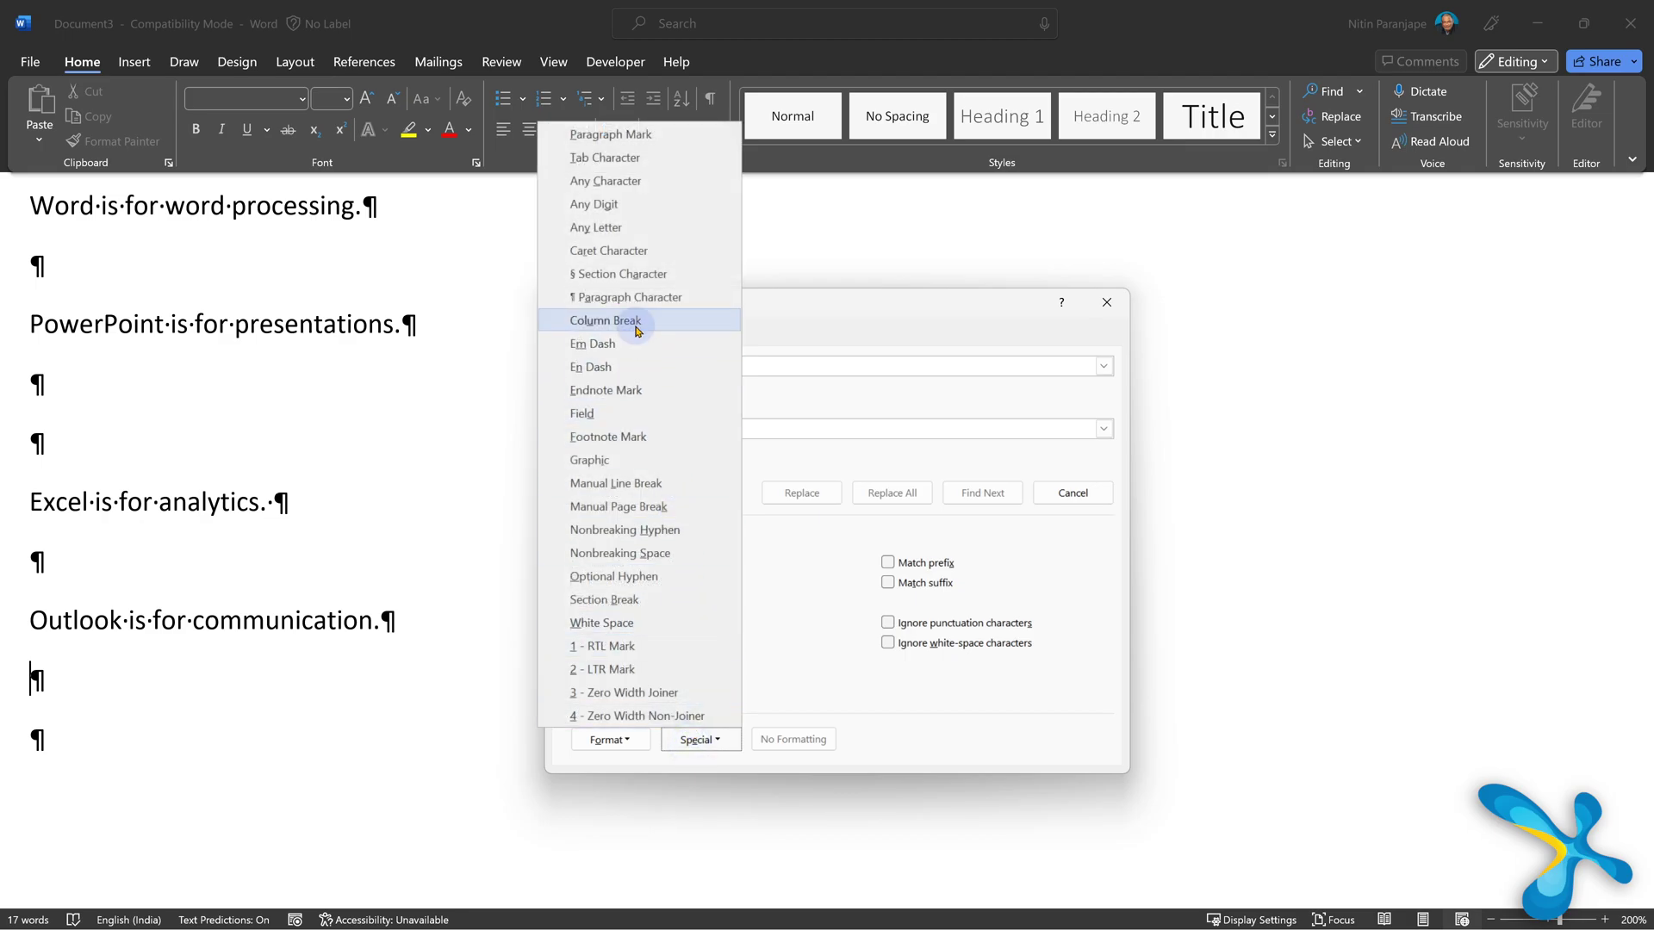
click(617, 140)
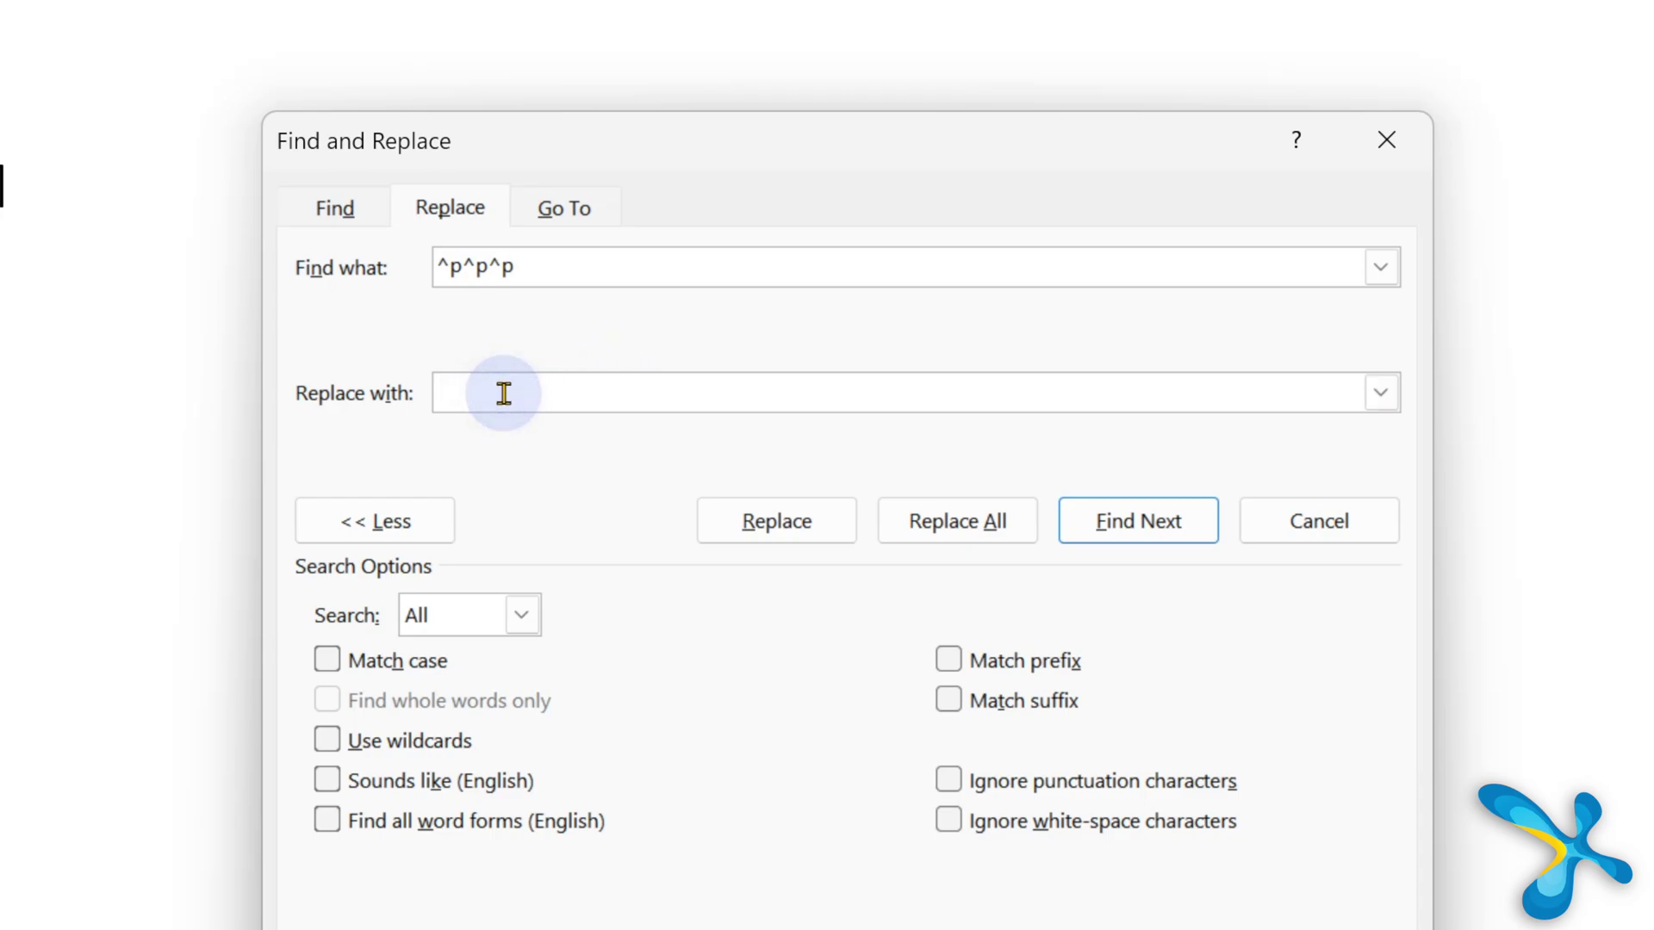
text(^p)
click(991, 510)
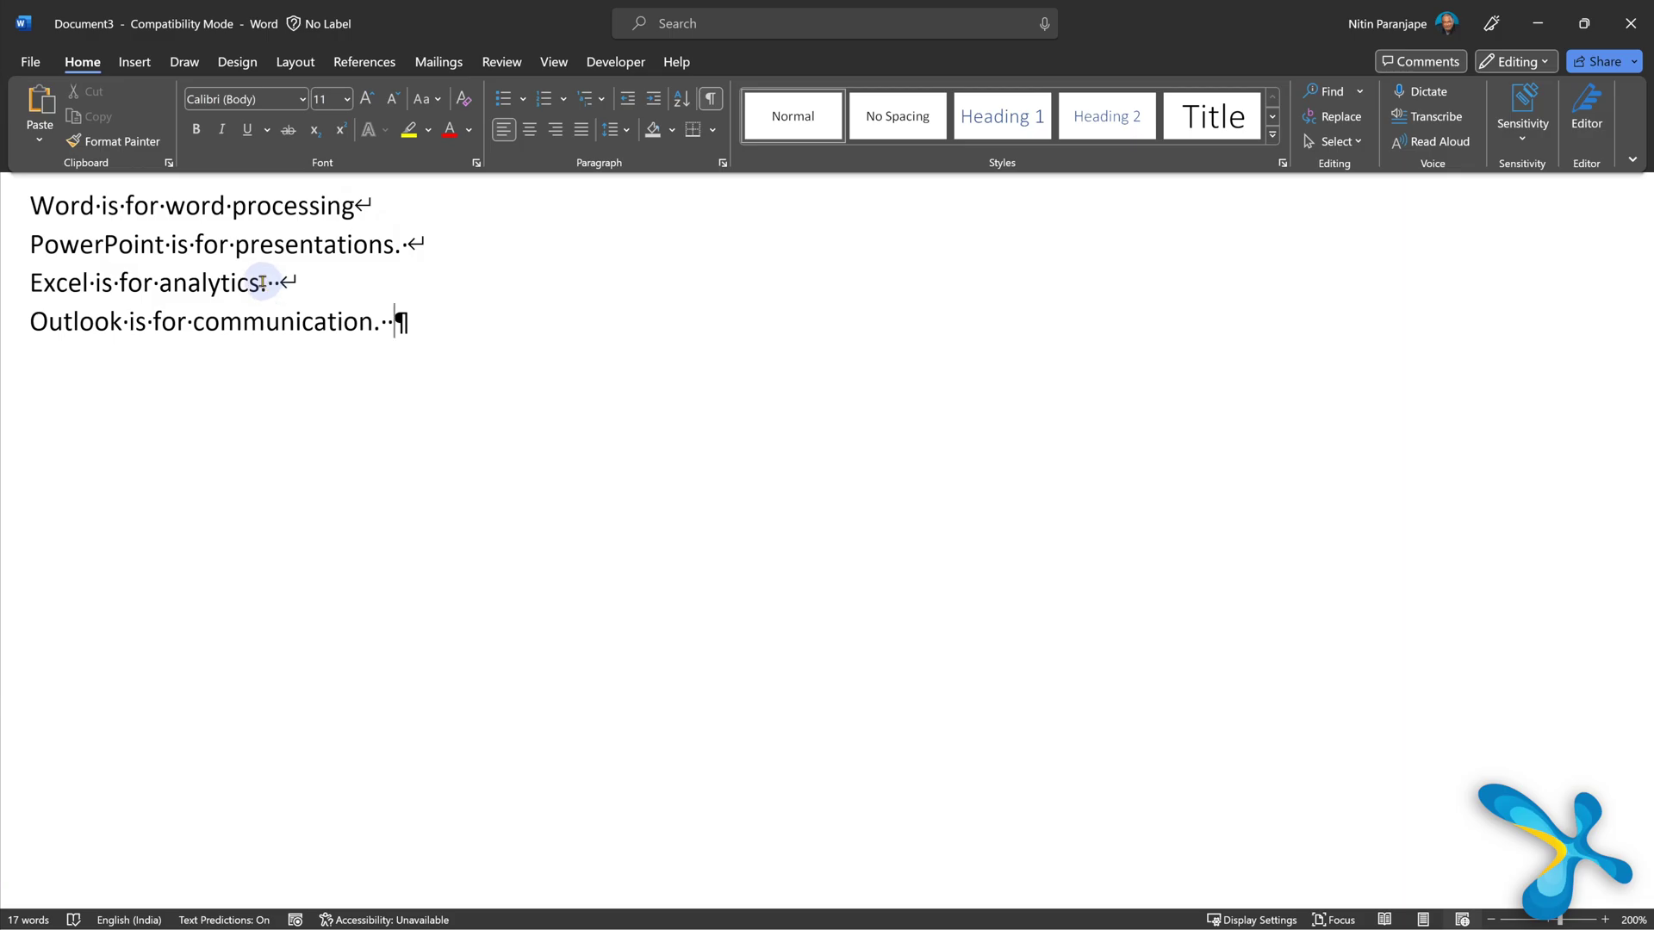
- Replace every Manual Line Break with a paragraph mark (^p) using Replace All
click(1004, 127)
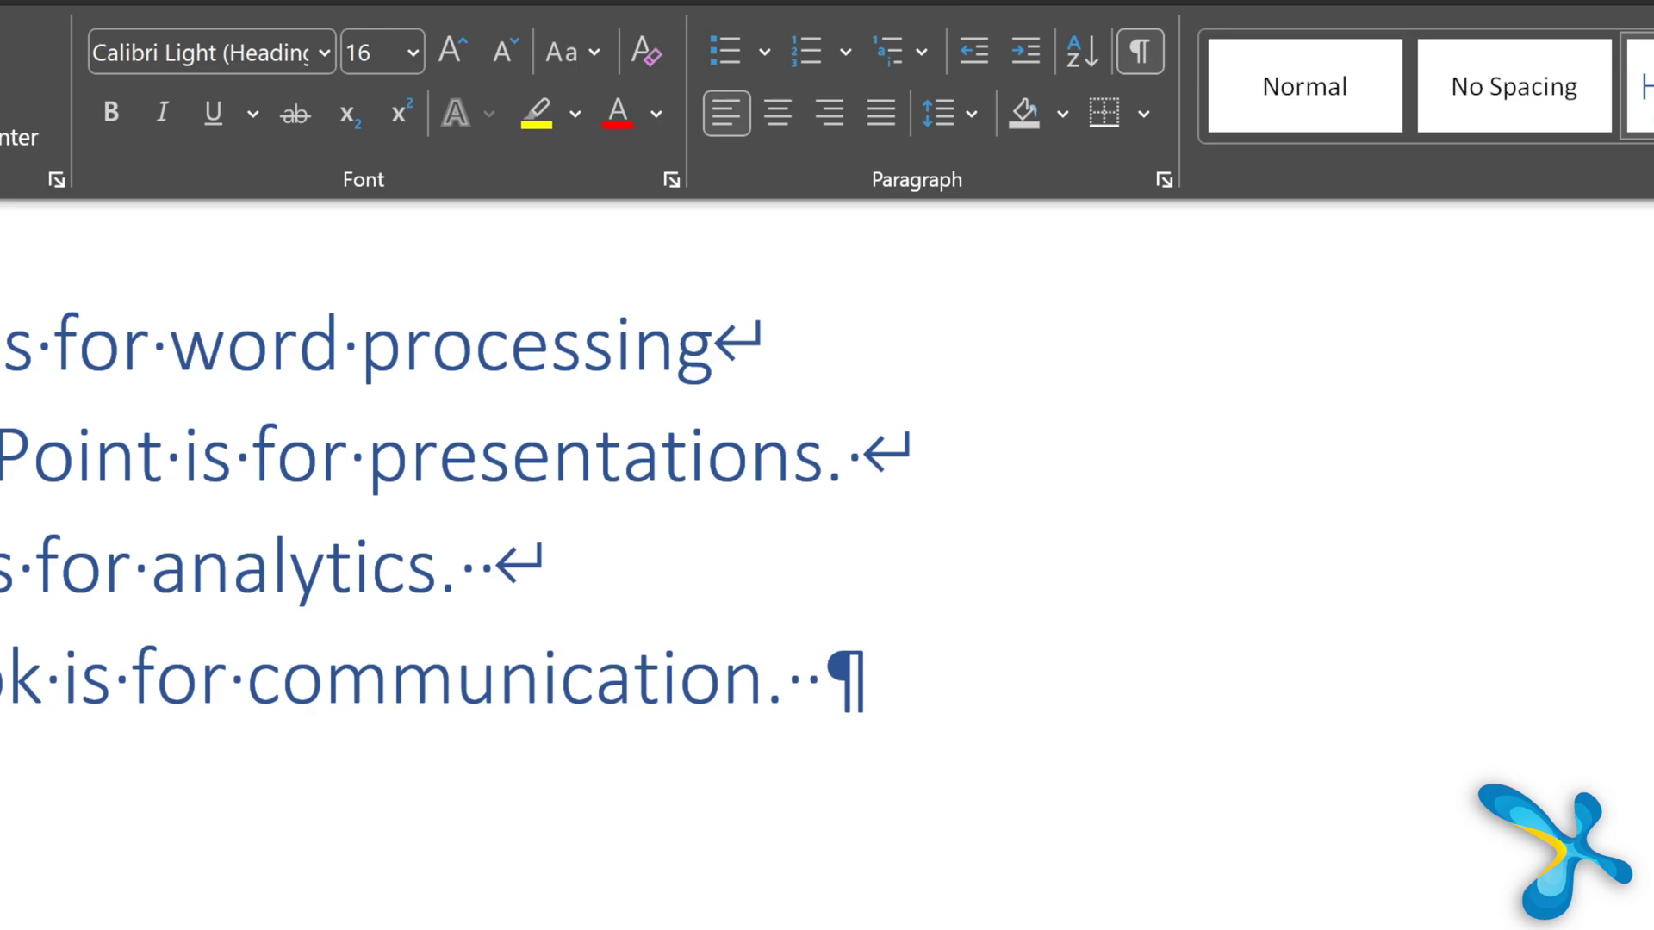
key(ctrl+h)
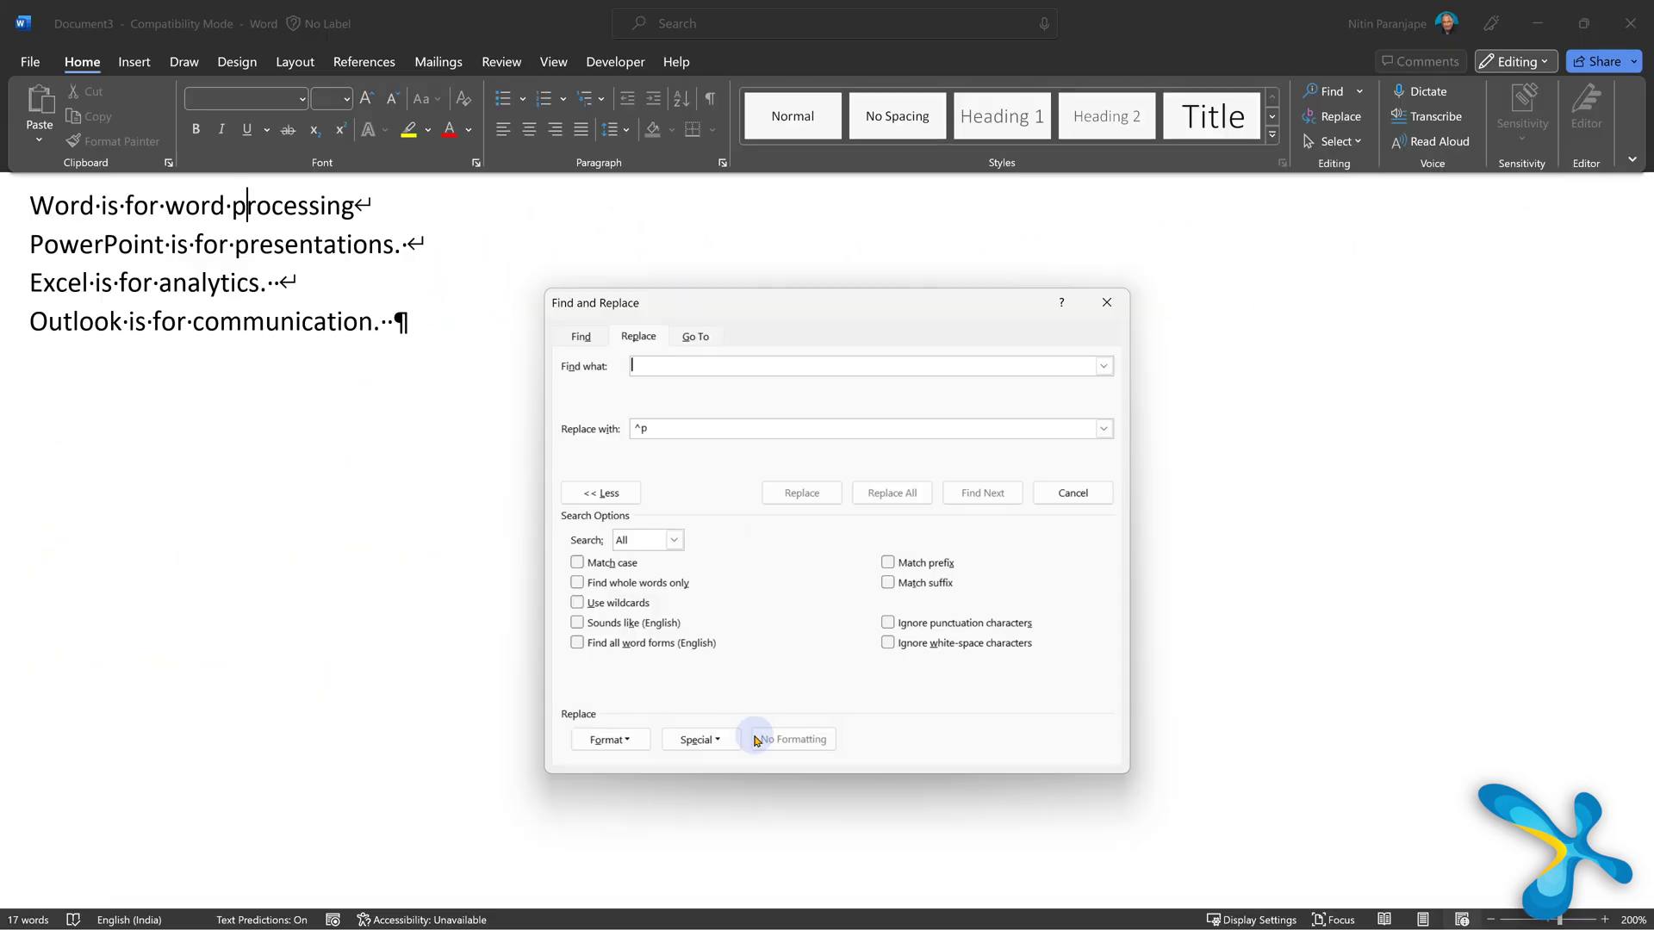
click(730, 739)
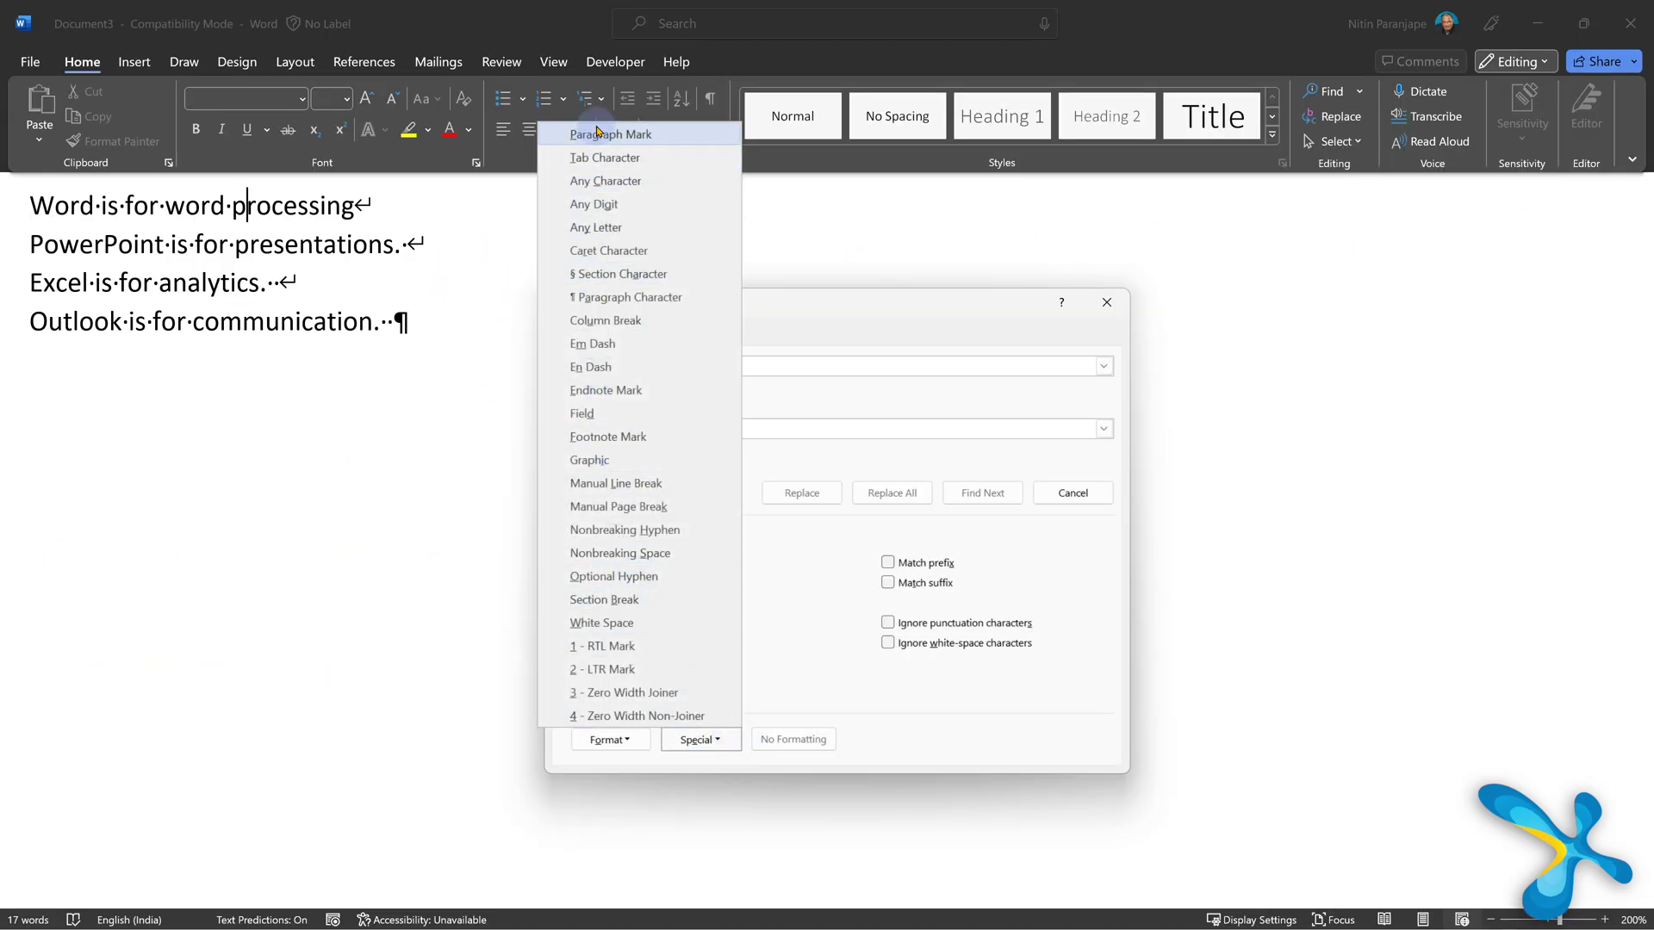
click(642, 482)
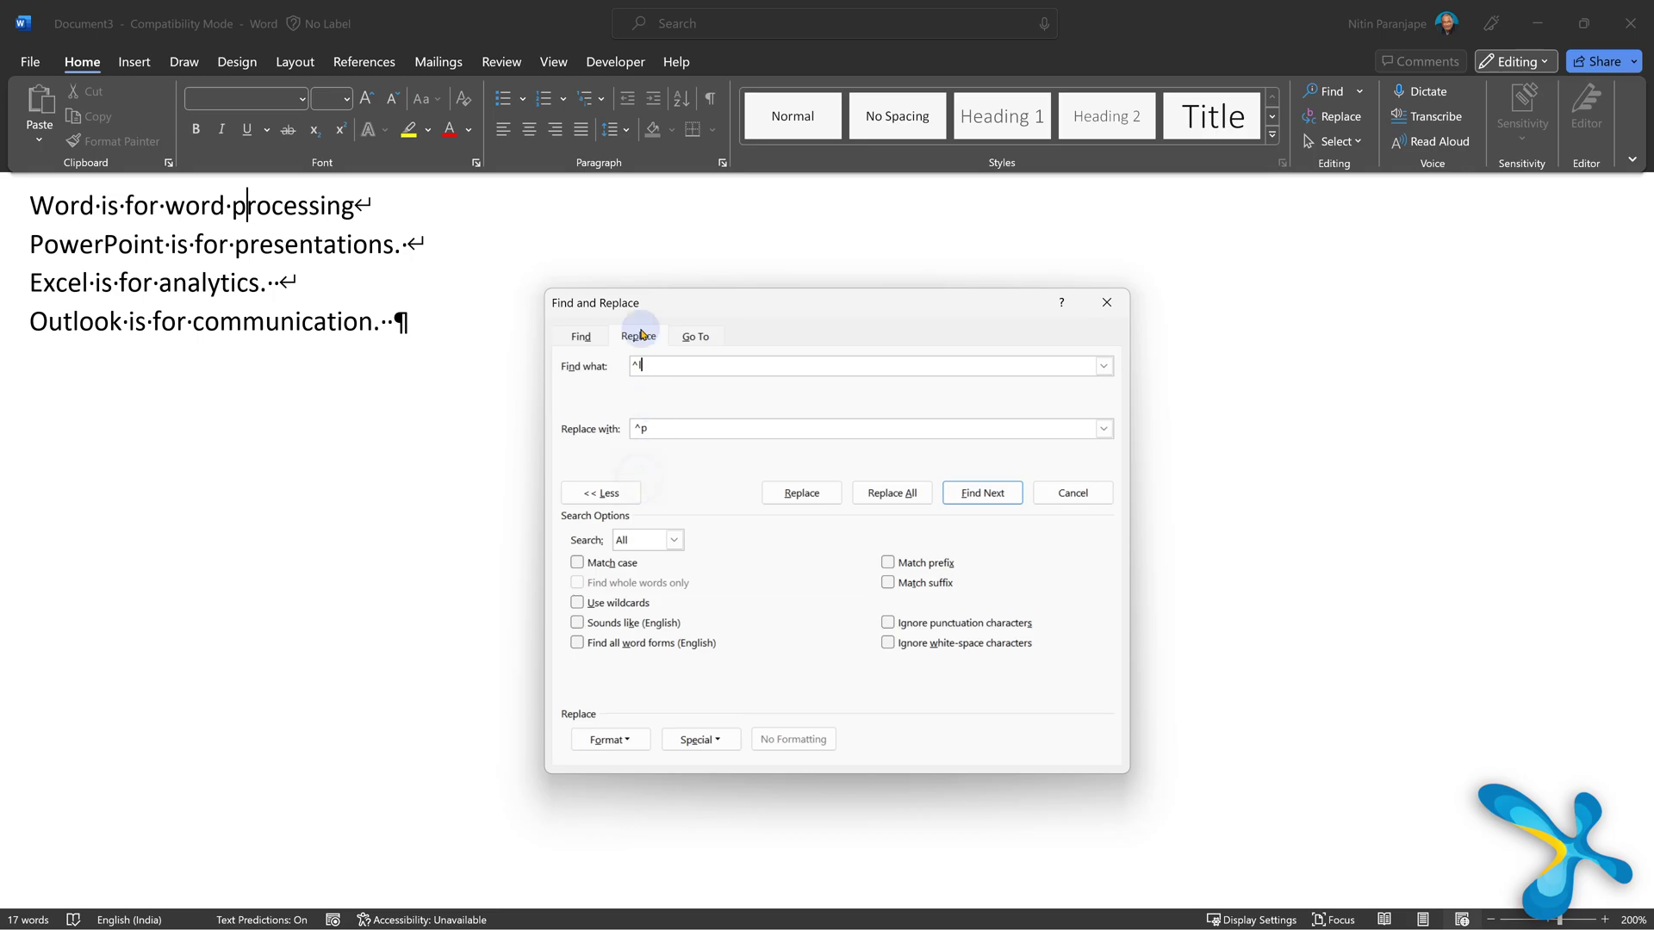
click(887, 498)
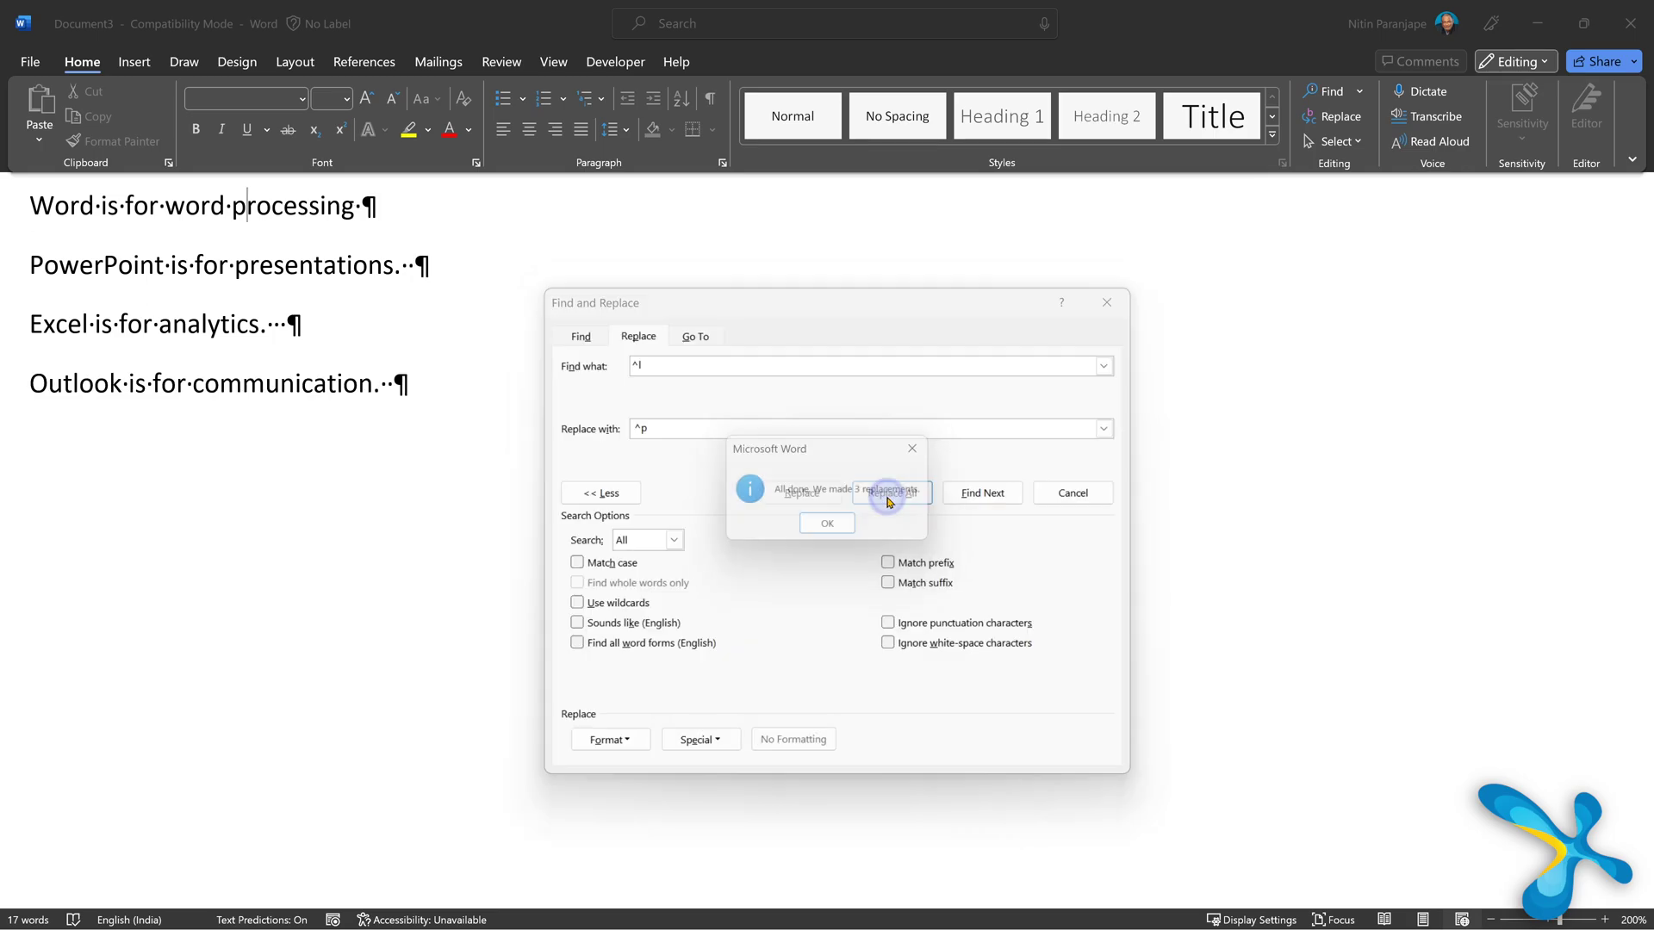
click(832, 531)
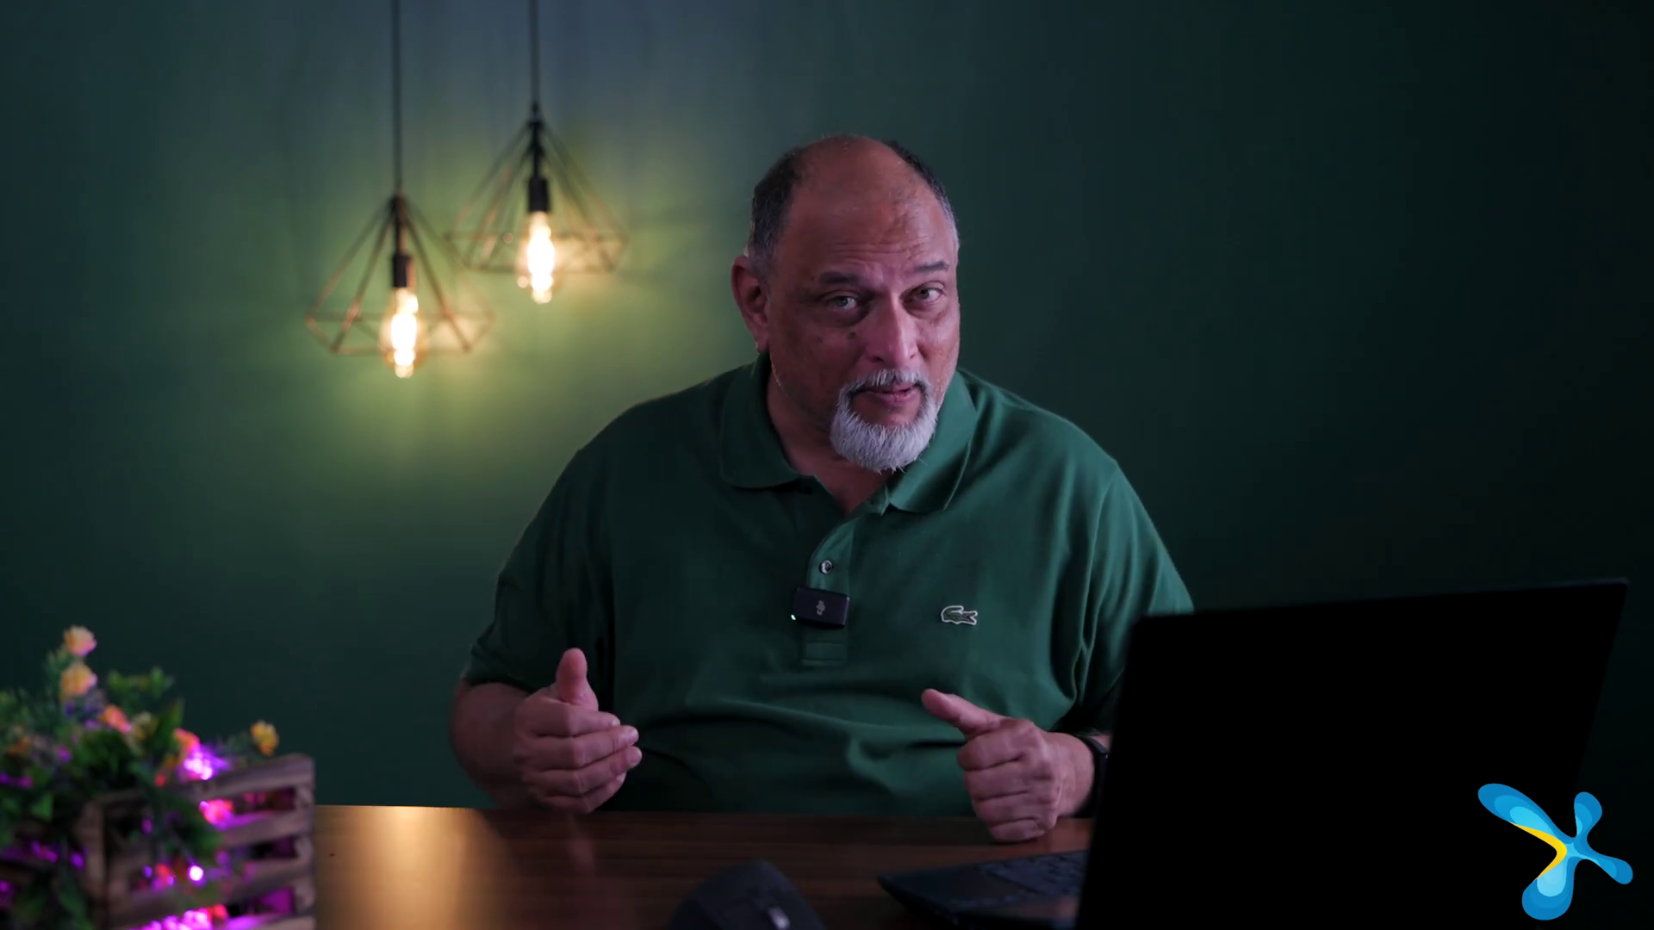
click(456, 622)
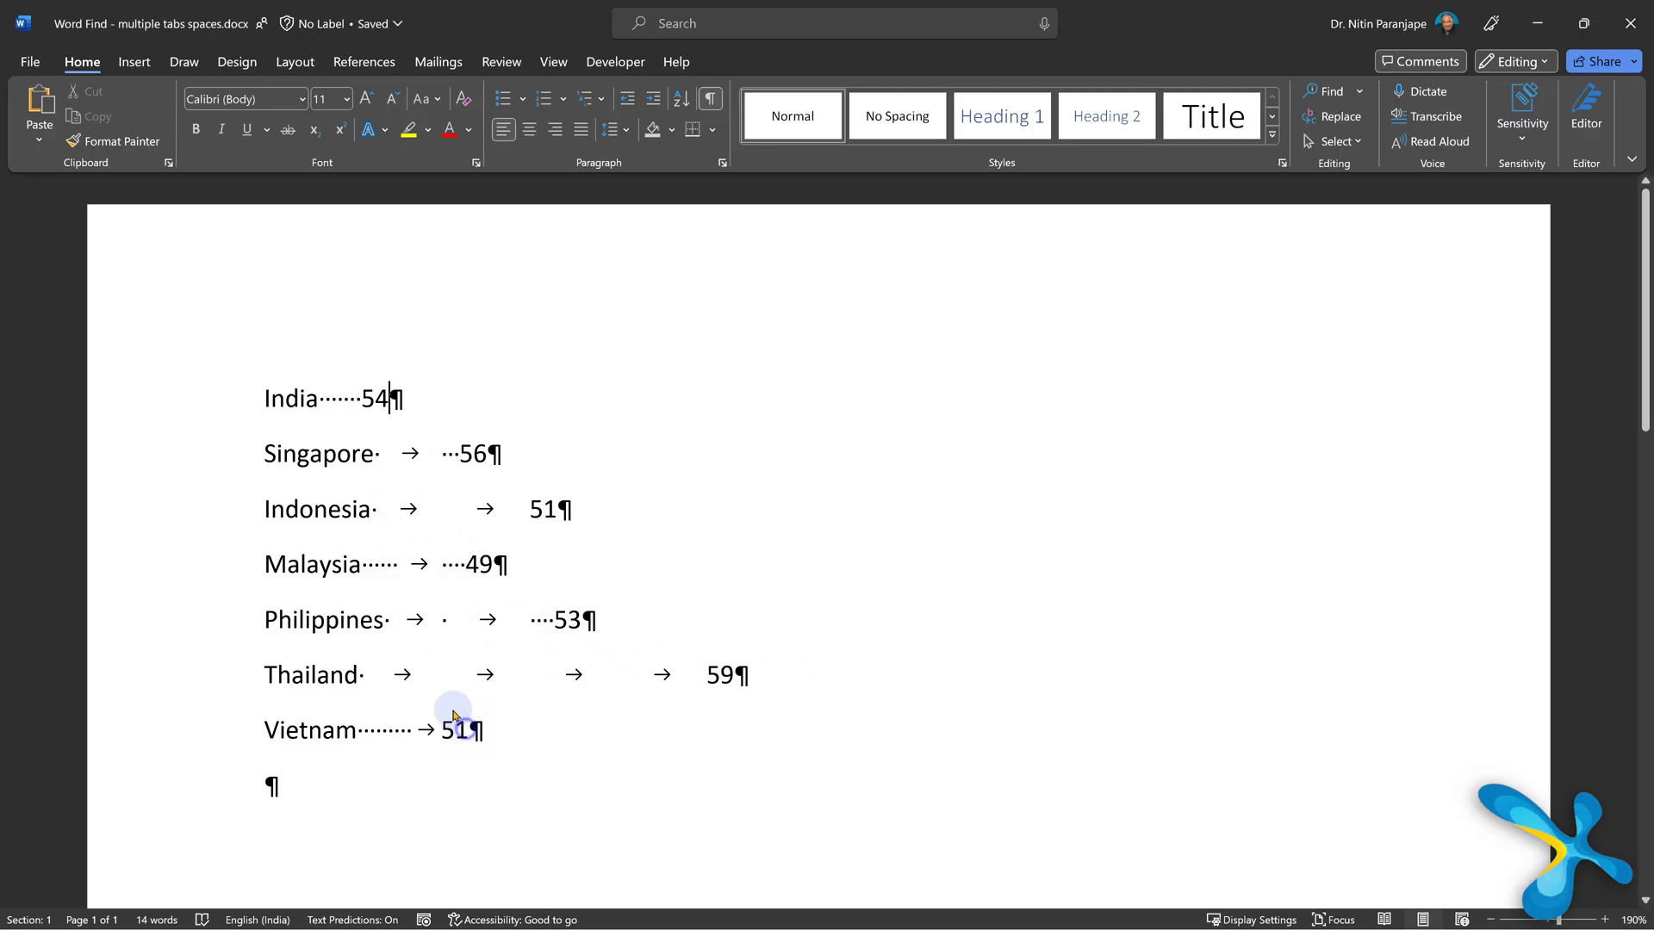
drag(463, 730, 177, 392)
- Test-convert the country lines into a table and hide the formatting marks
click(132, 65)
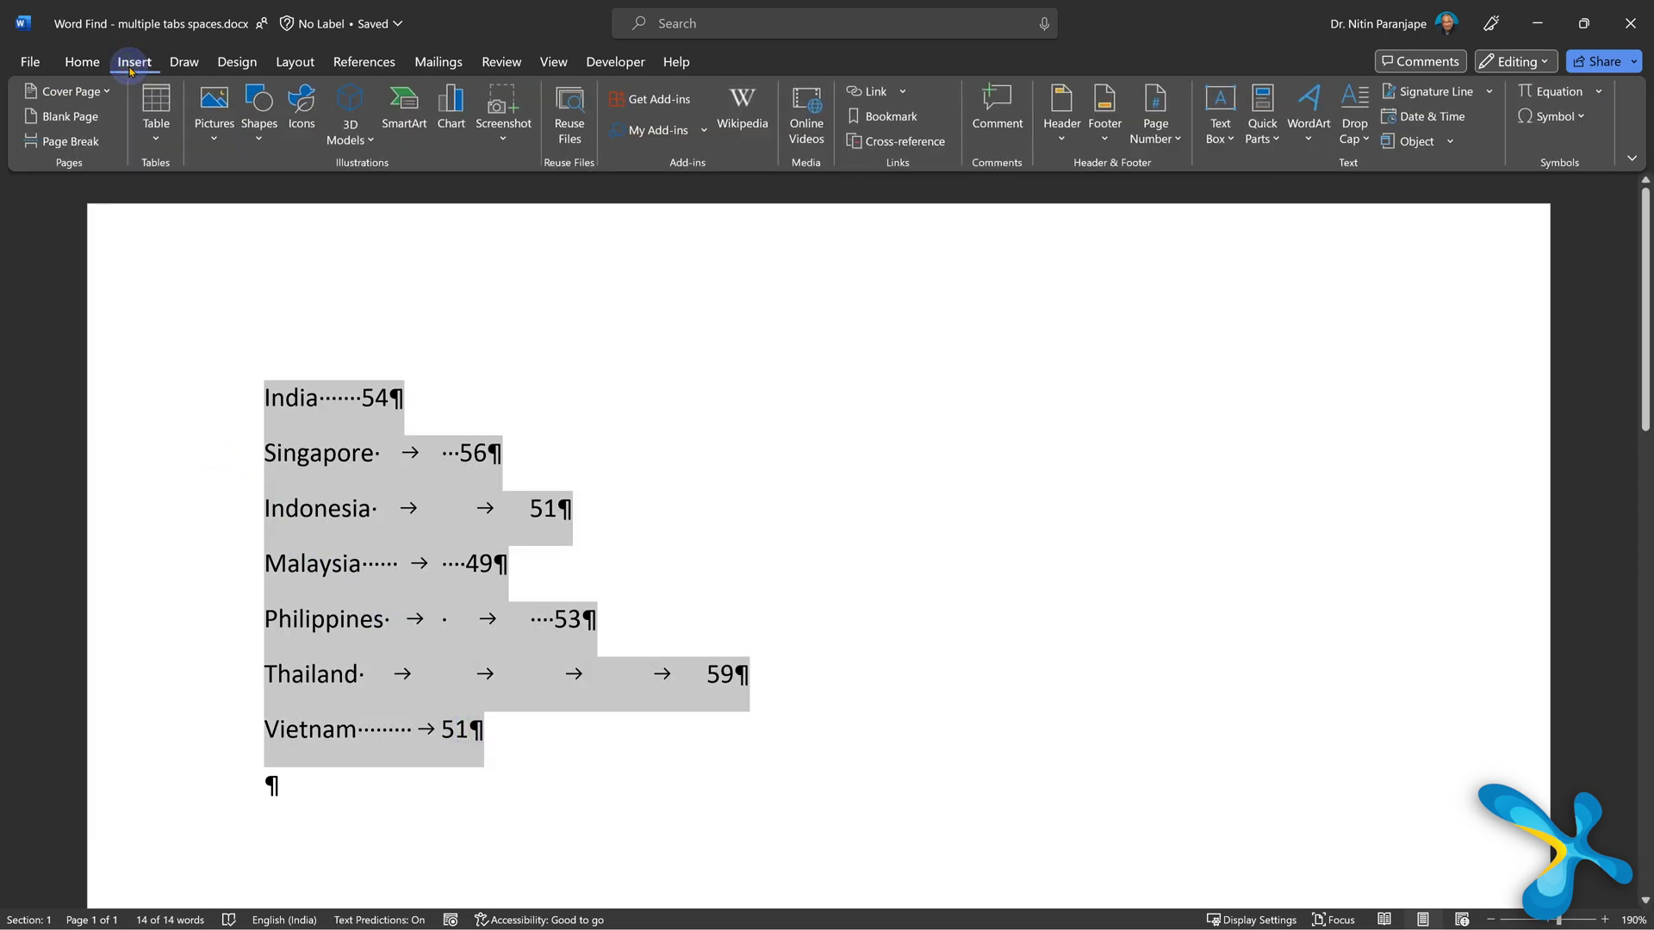
click(155, 112)
click(254, 418)
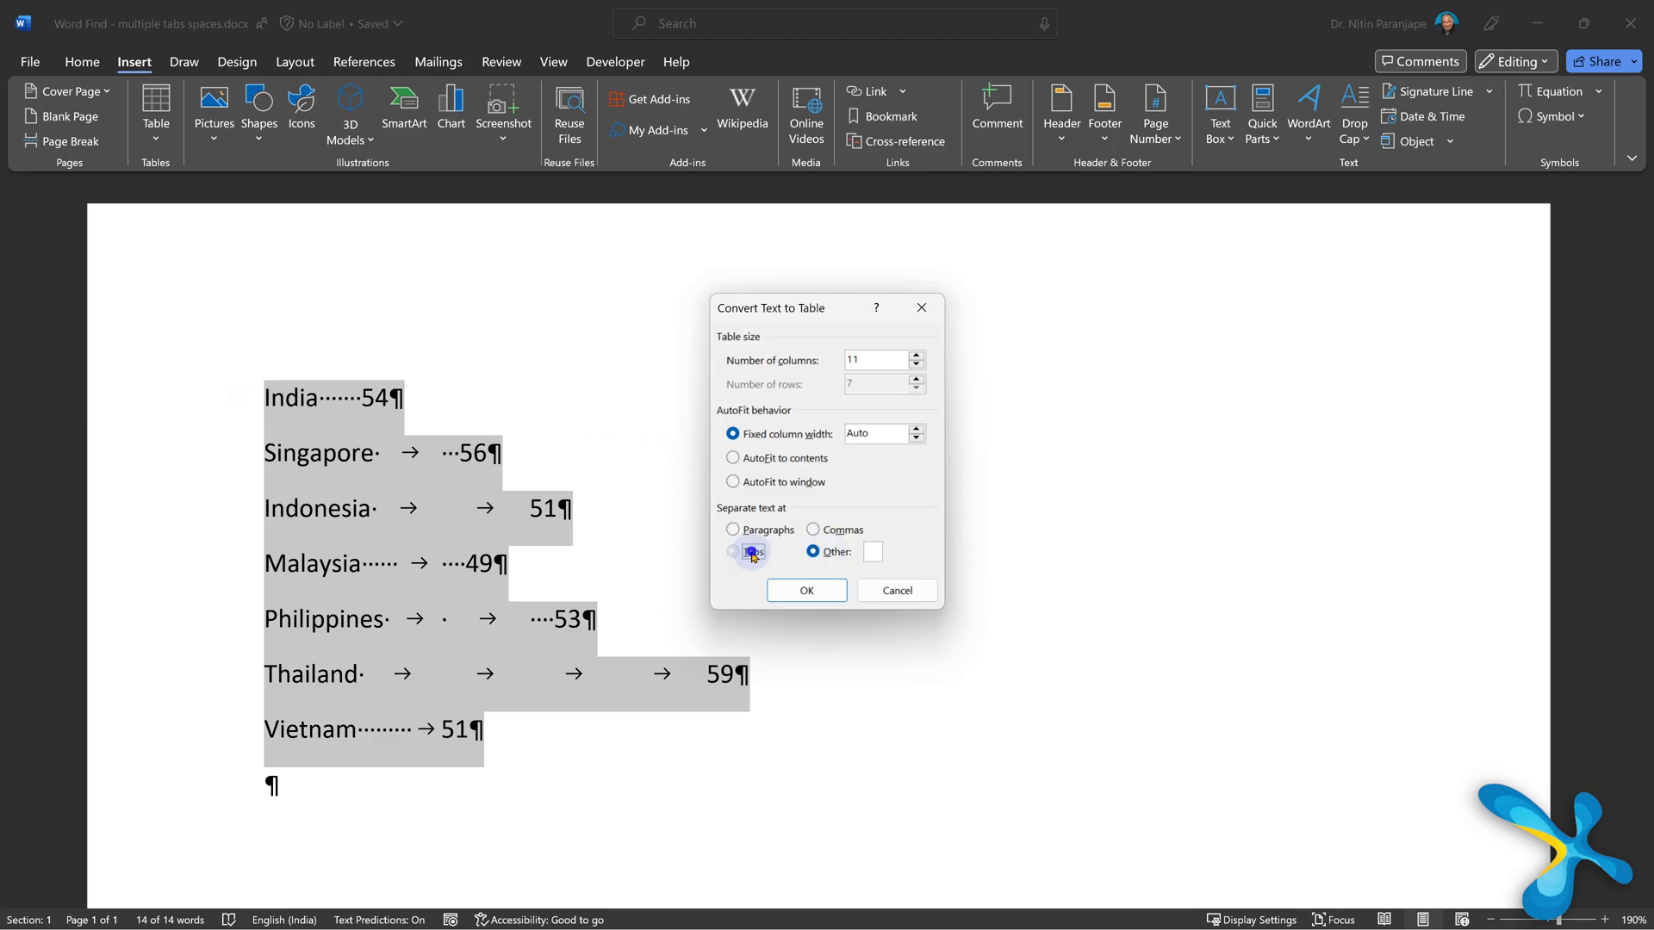
click(816, 596)
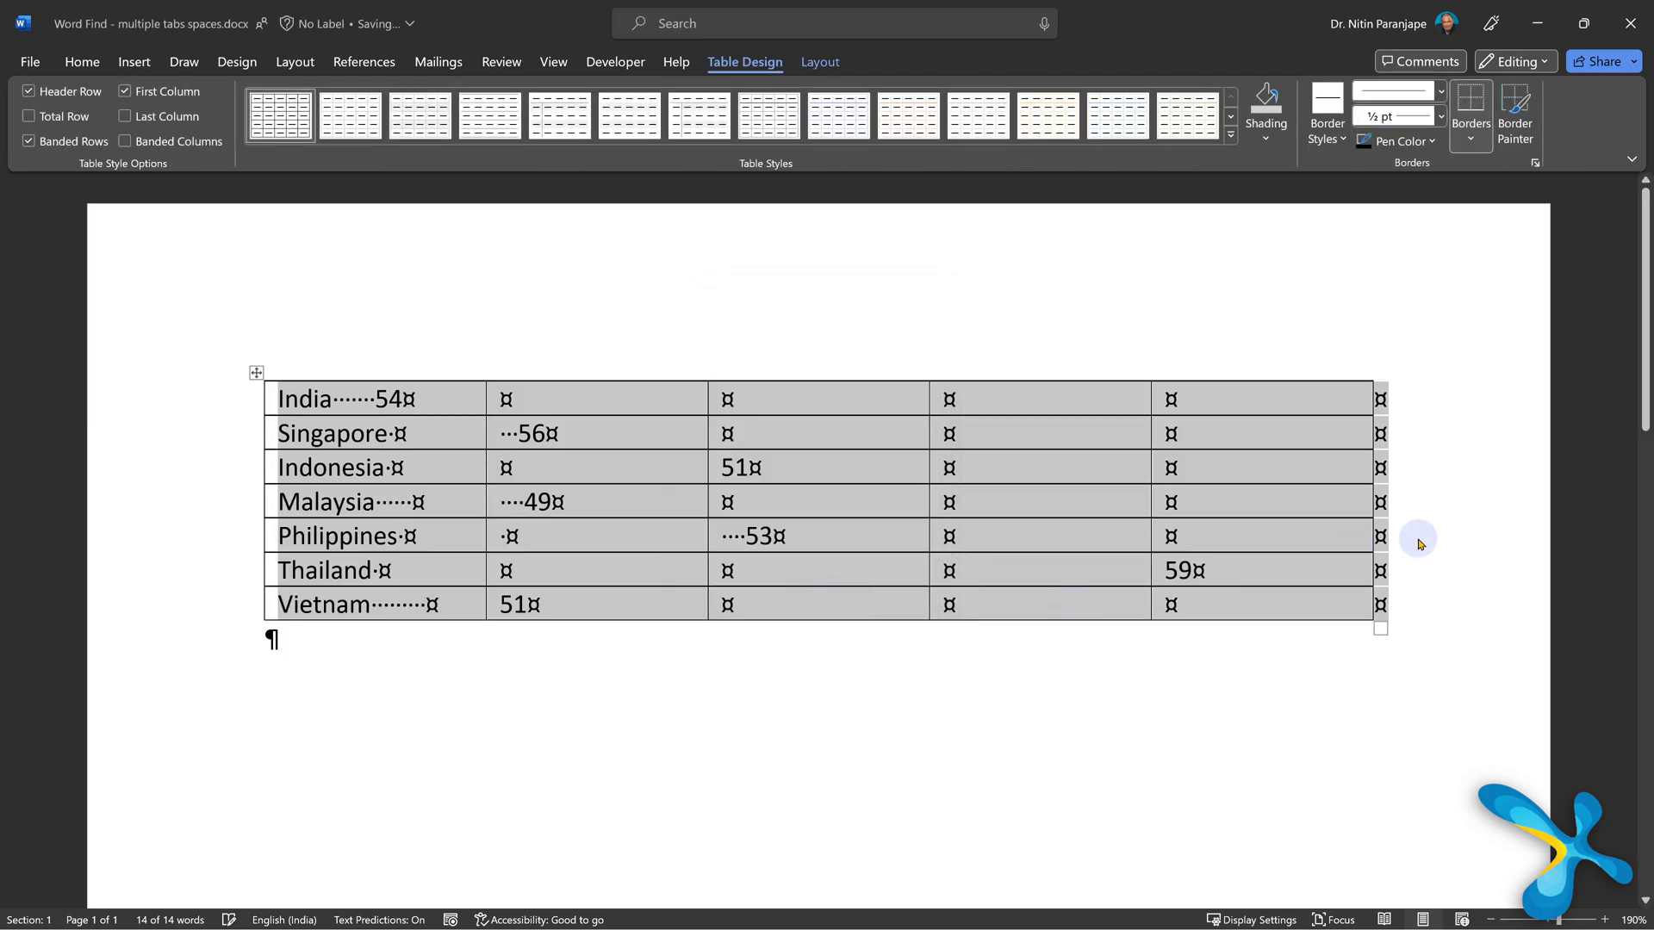
key(ctrl+shift+8)
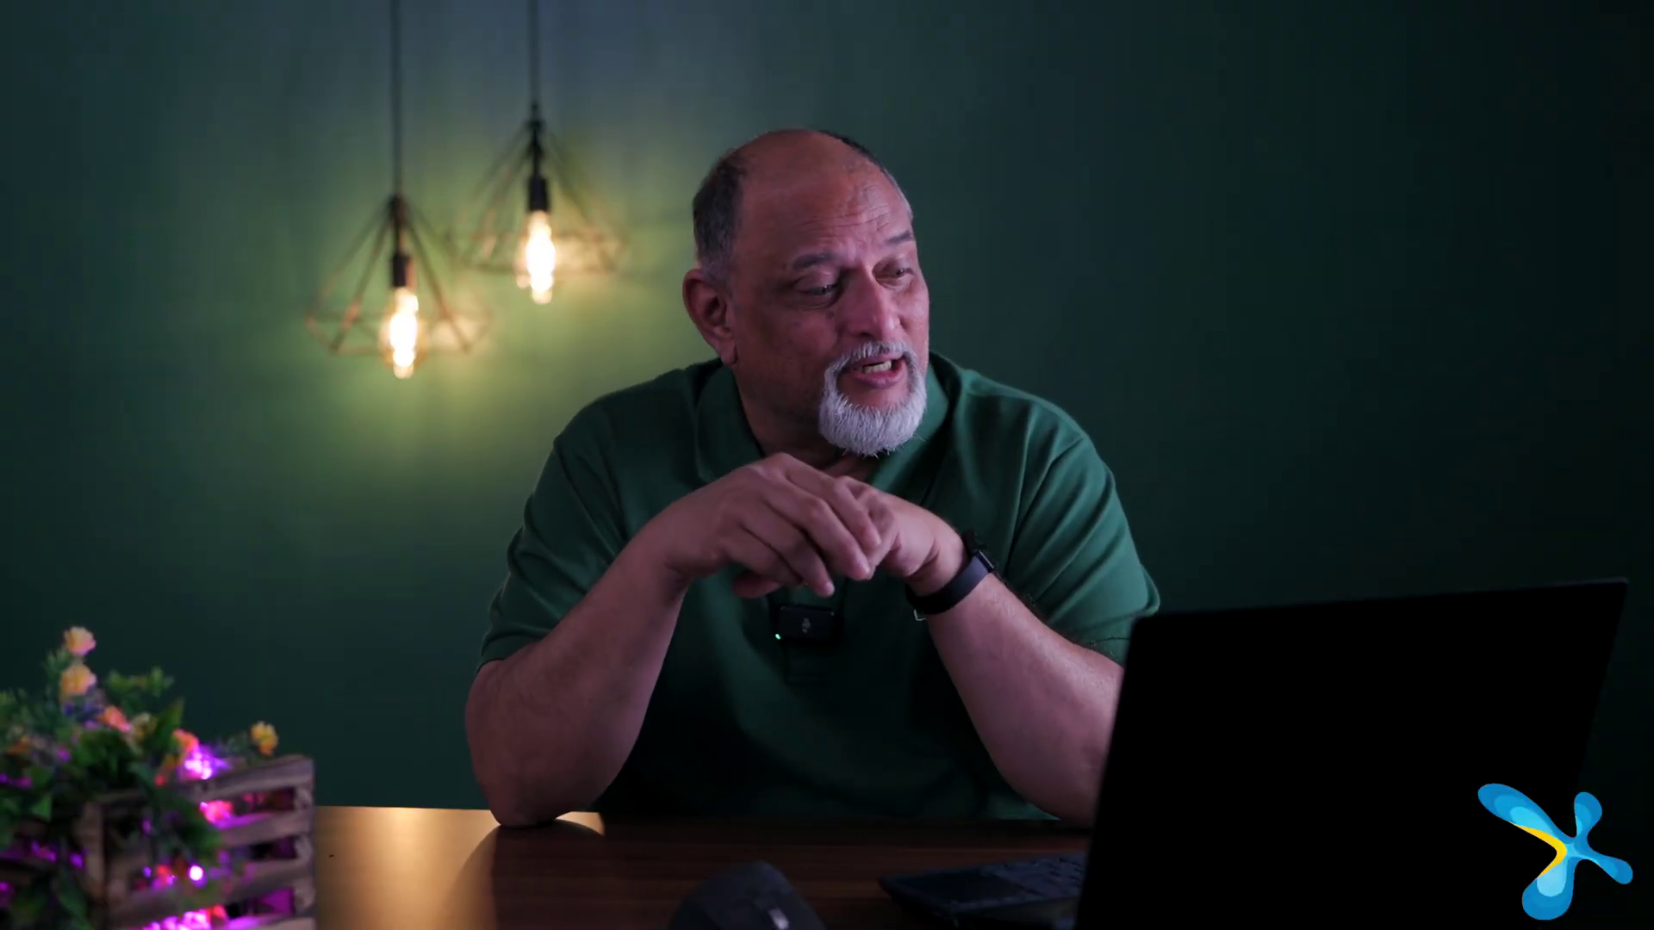
click(676, 644)
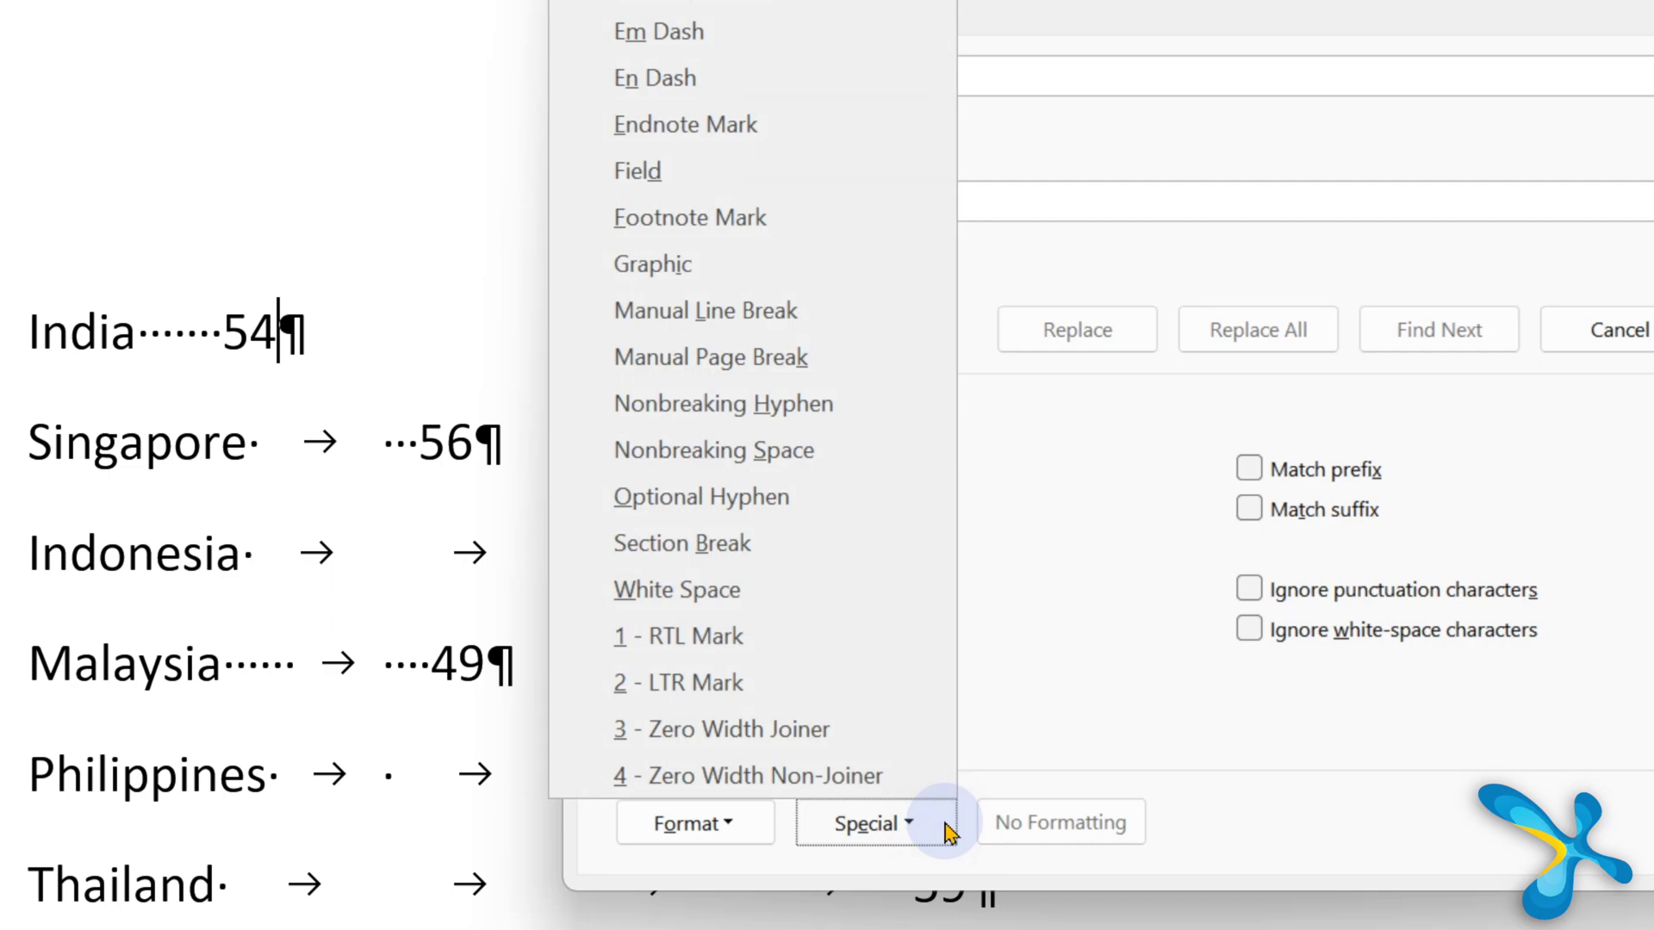
- Replace all 7 white-space runs (^w) with a single tab (^t)
click(736, 603)
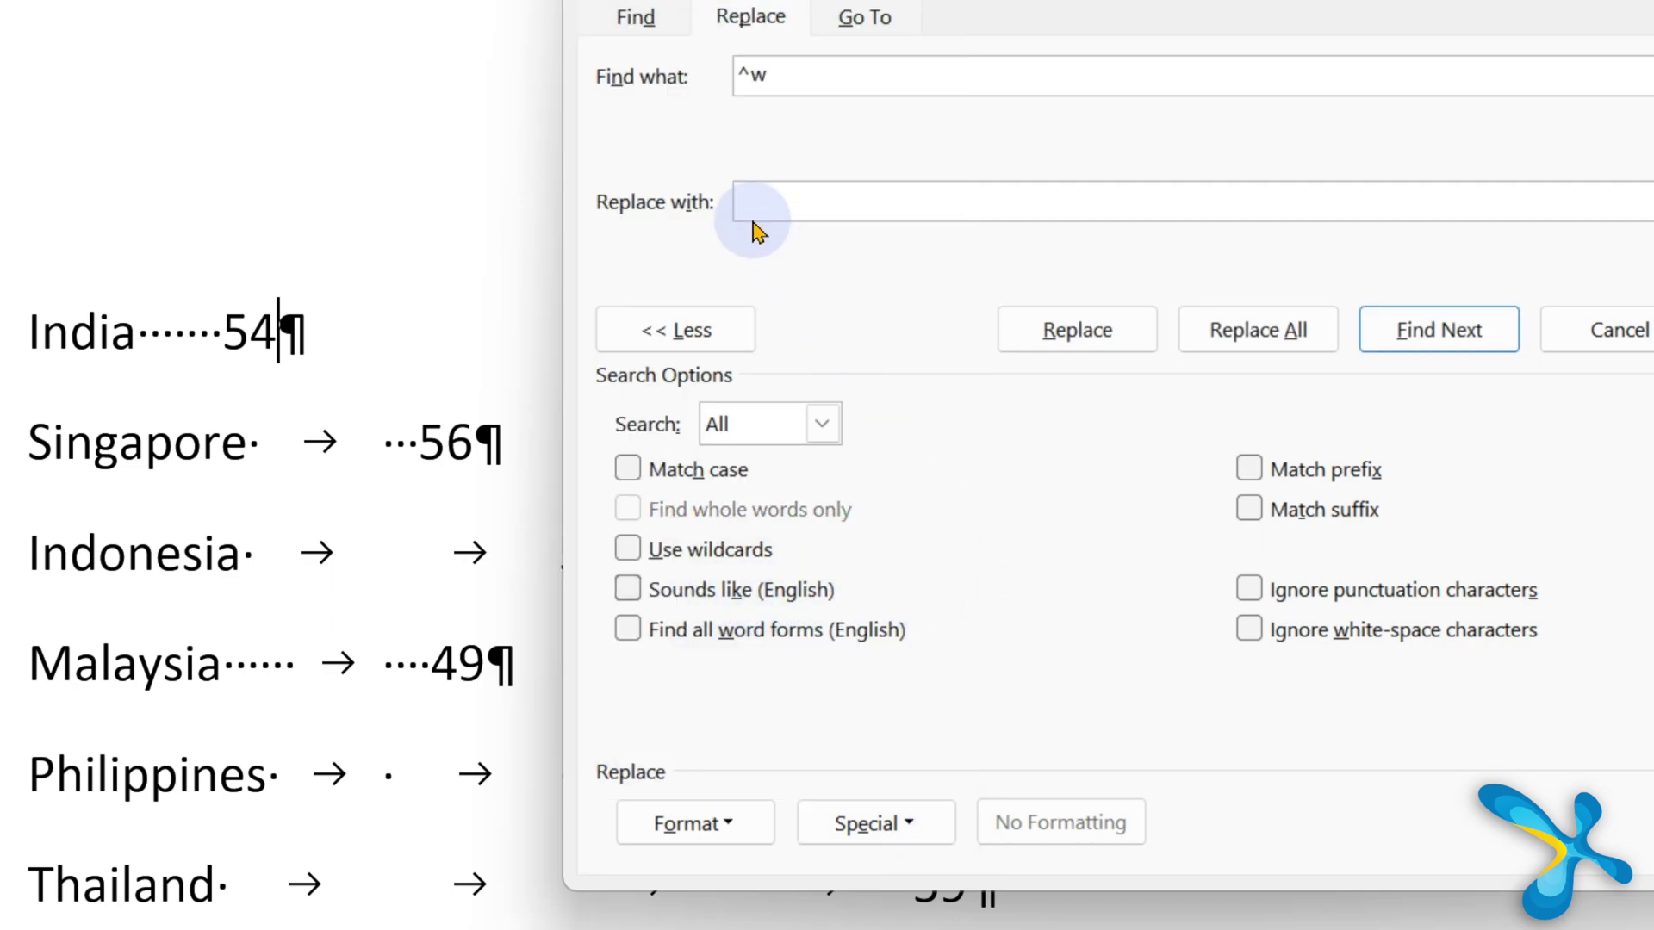
click(862, 829)
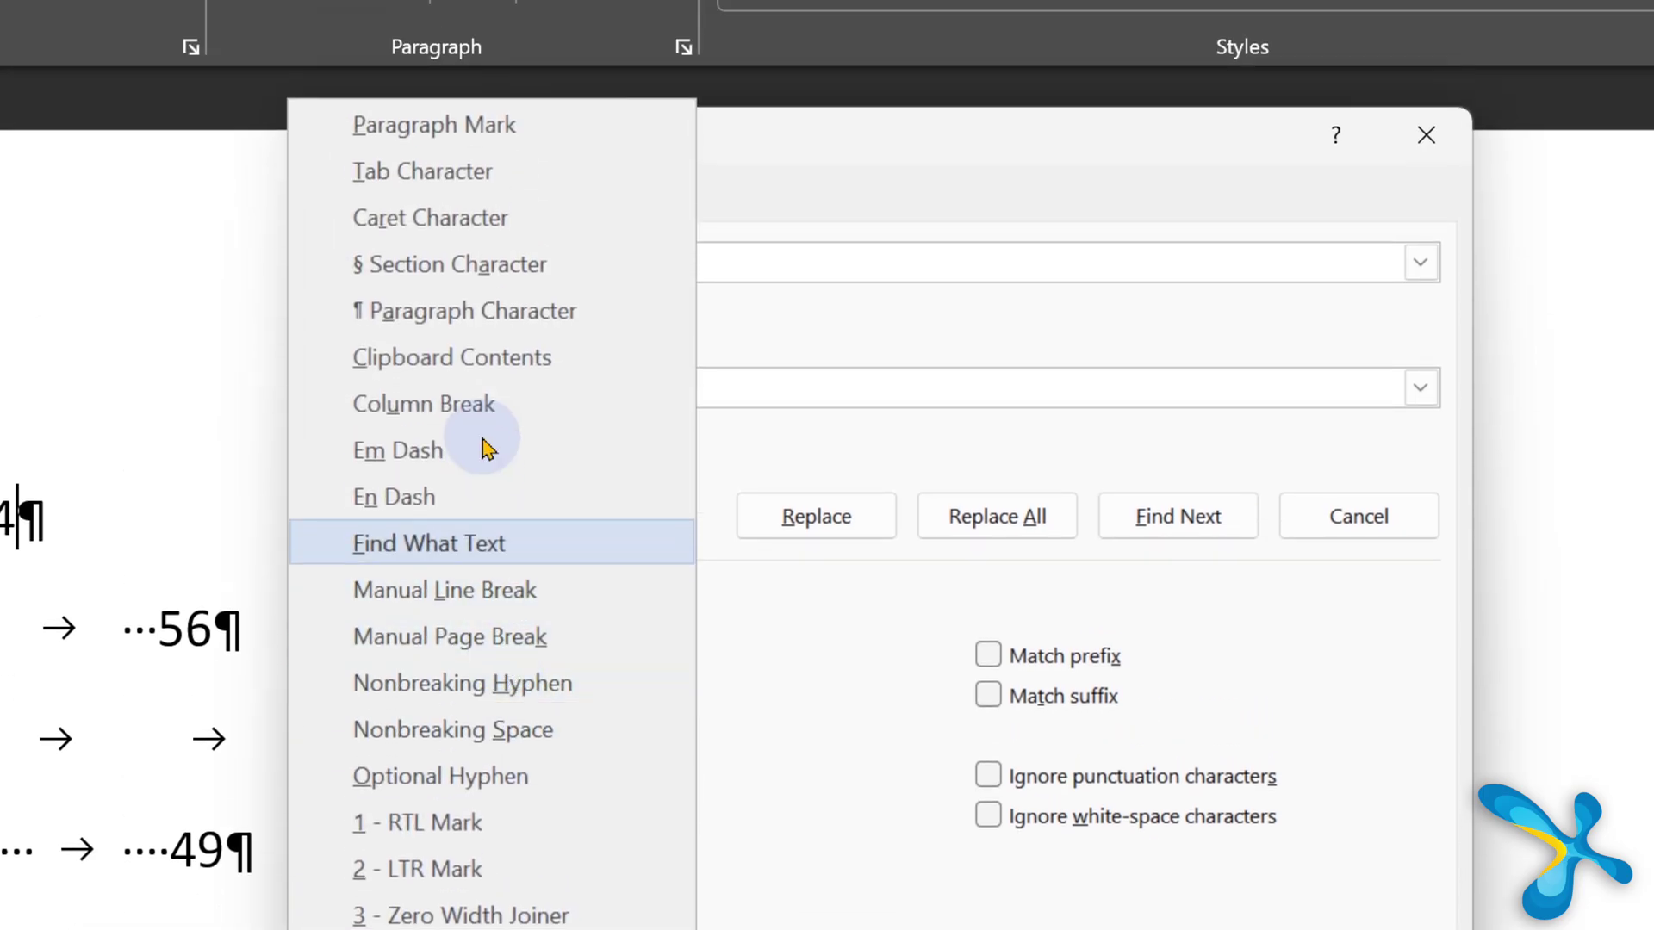
click(458, 186)
click(1007, 510)
click(900, 782)
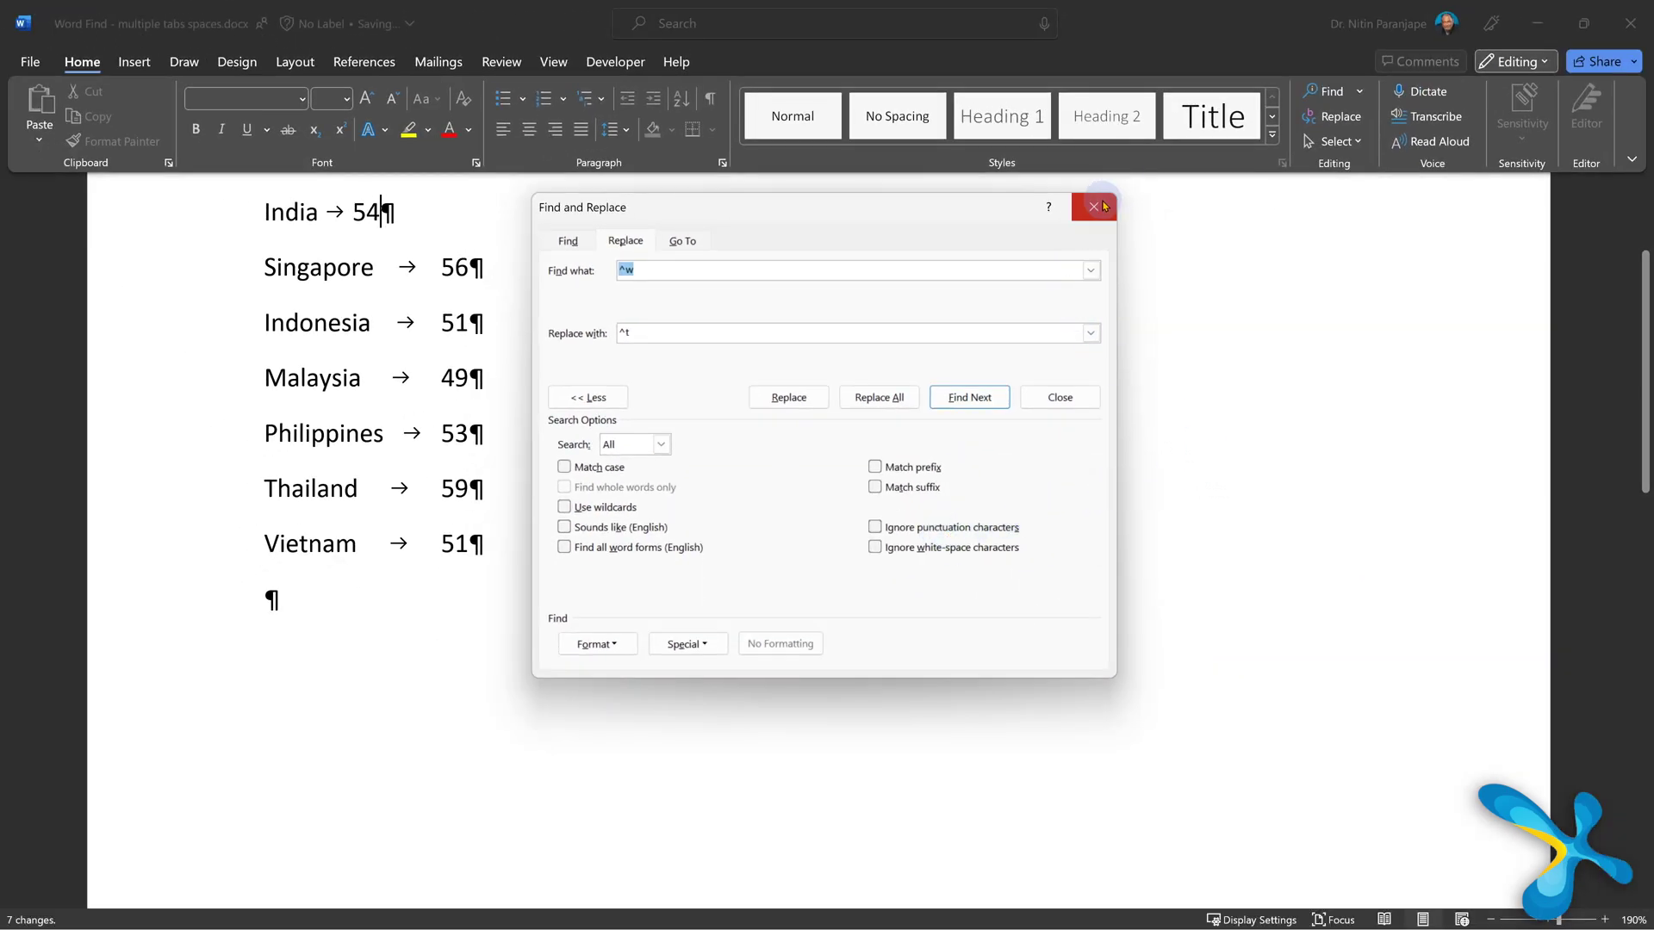
- Close Find and Replace and convert the cleaned lines into a two-column table
click(1094, 207)
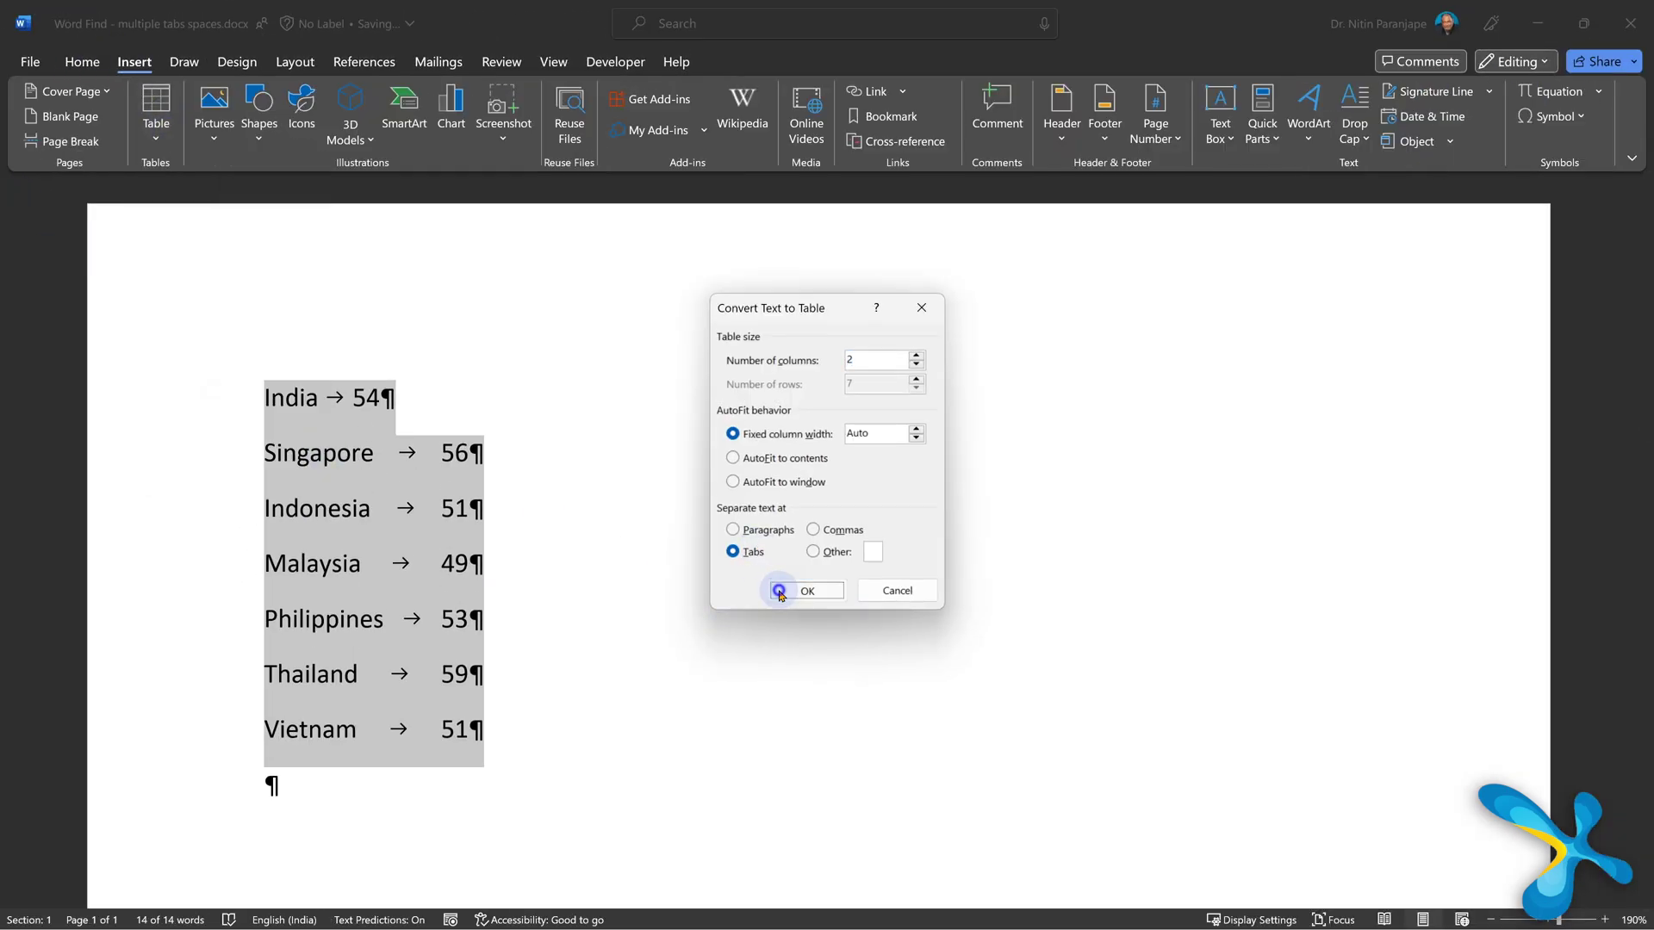
click(771, 585)
click(1007, 464)
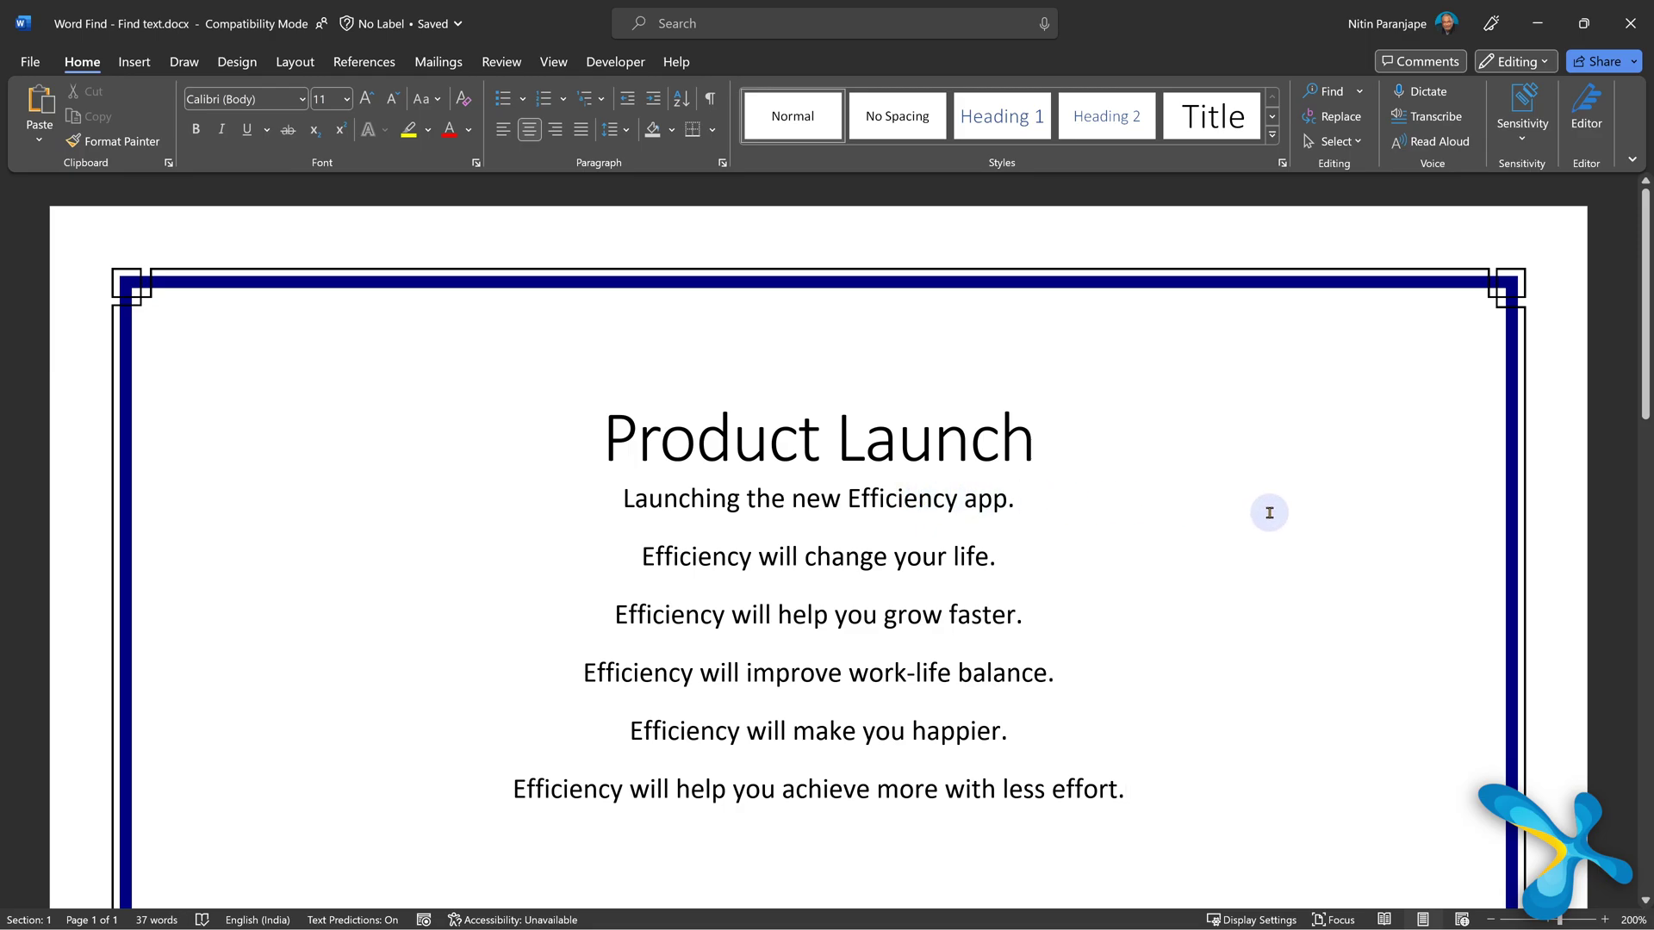
- In Find text.docx, close the Search pane and bring up Find and Replace on Replace
key(ctrl+f)
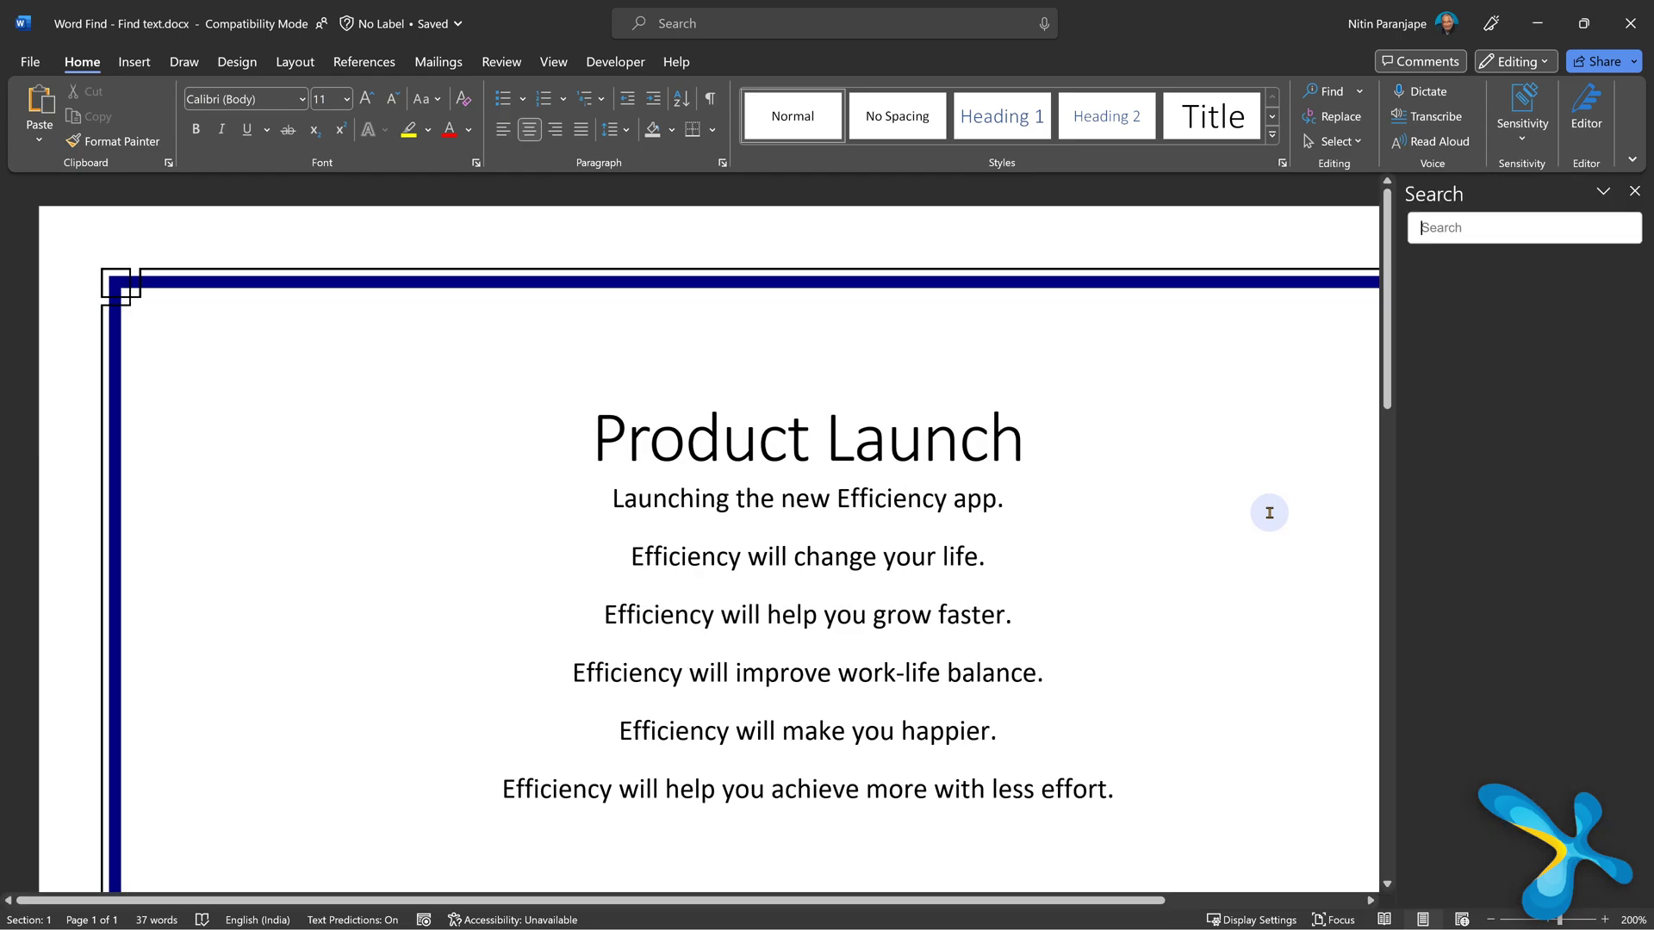
click(1633, 191)
key(ctrl+h)
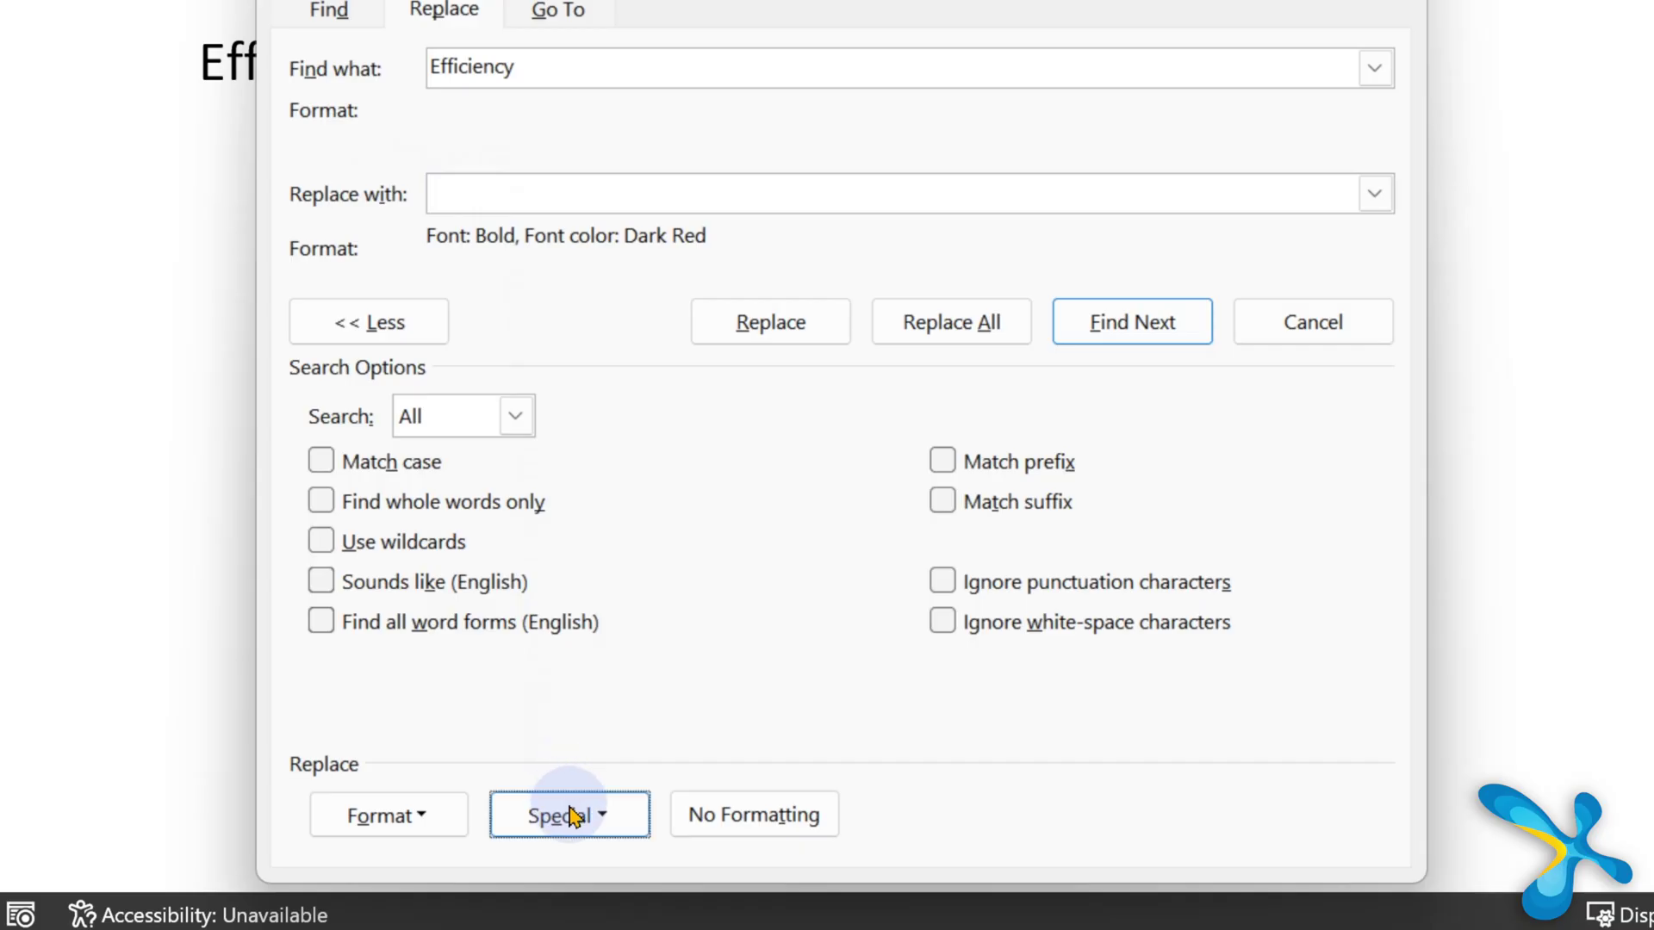
click(568, 814)
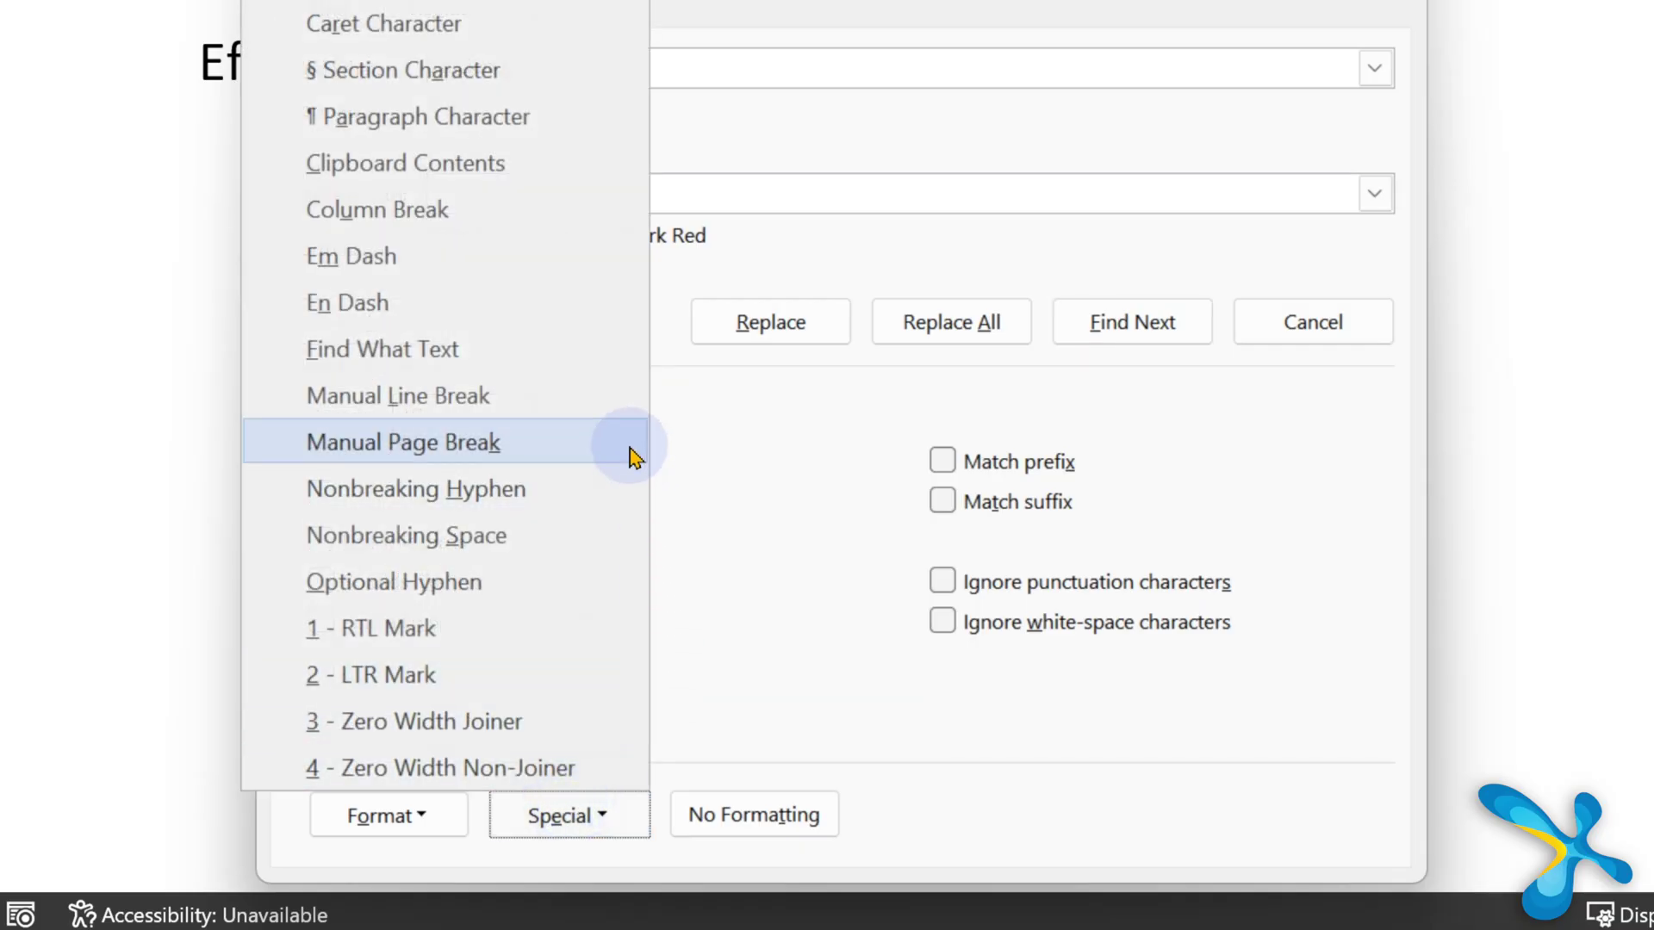
- Set the replacement to the found text (^&) with Bold, Dark Red font formatting
click(480, 349)
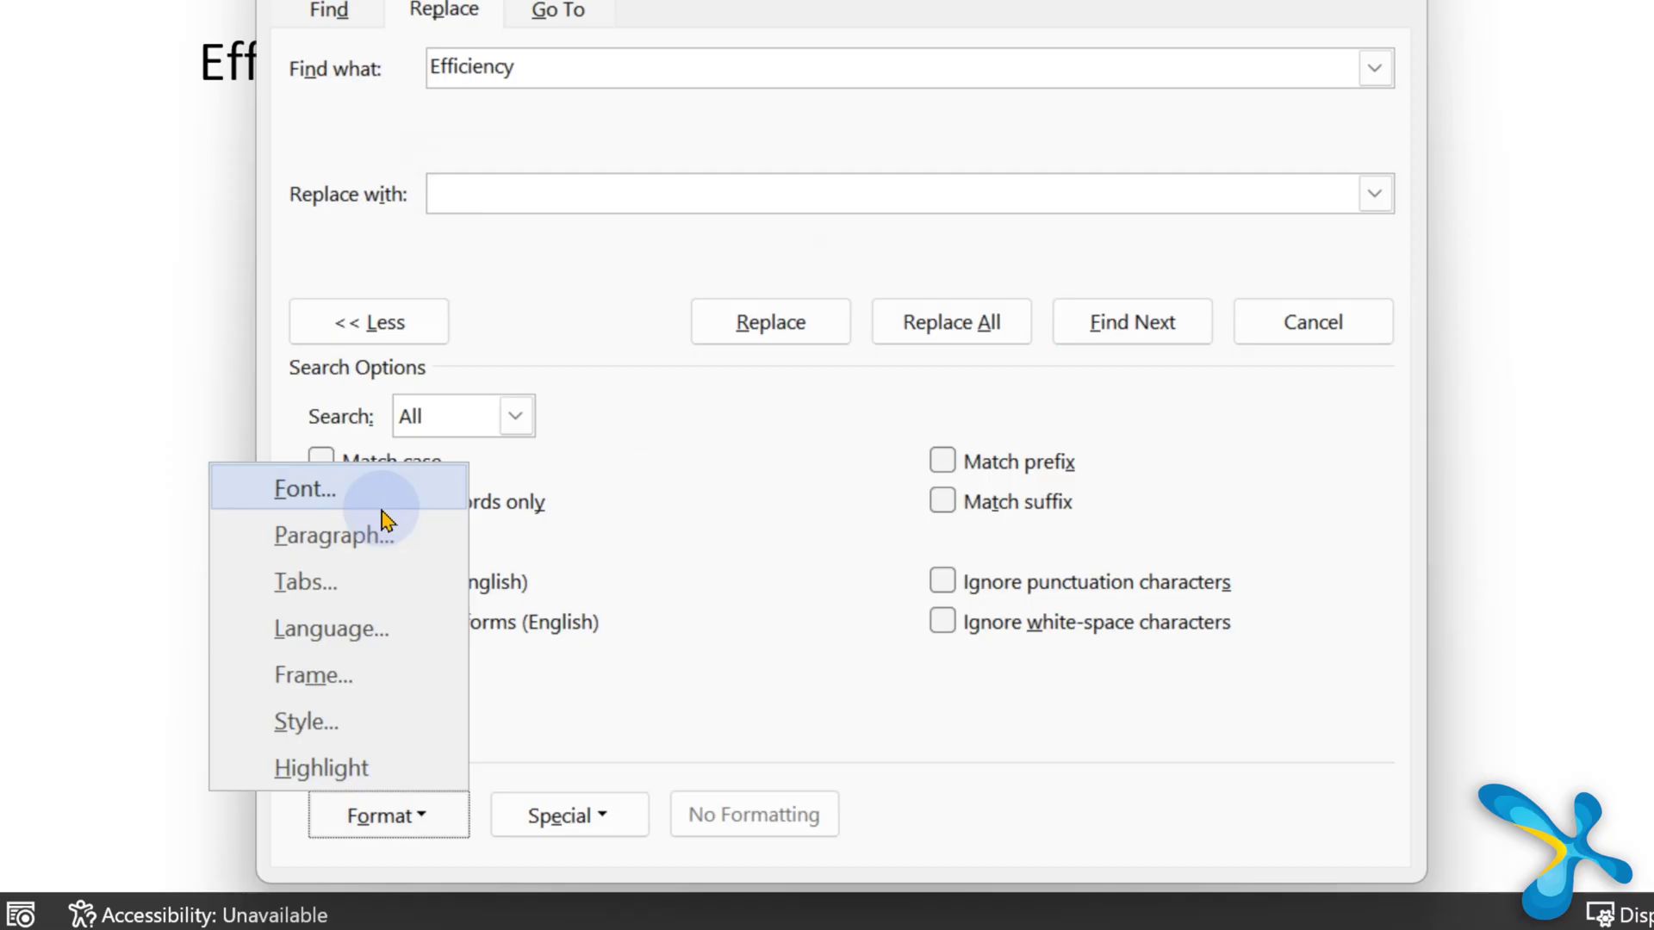
click(381, 515)
click(783, 267)
click(595, 462)
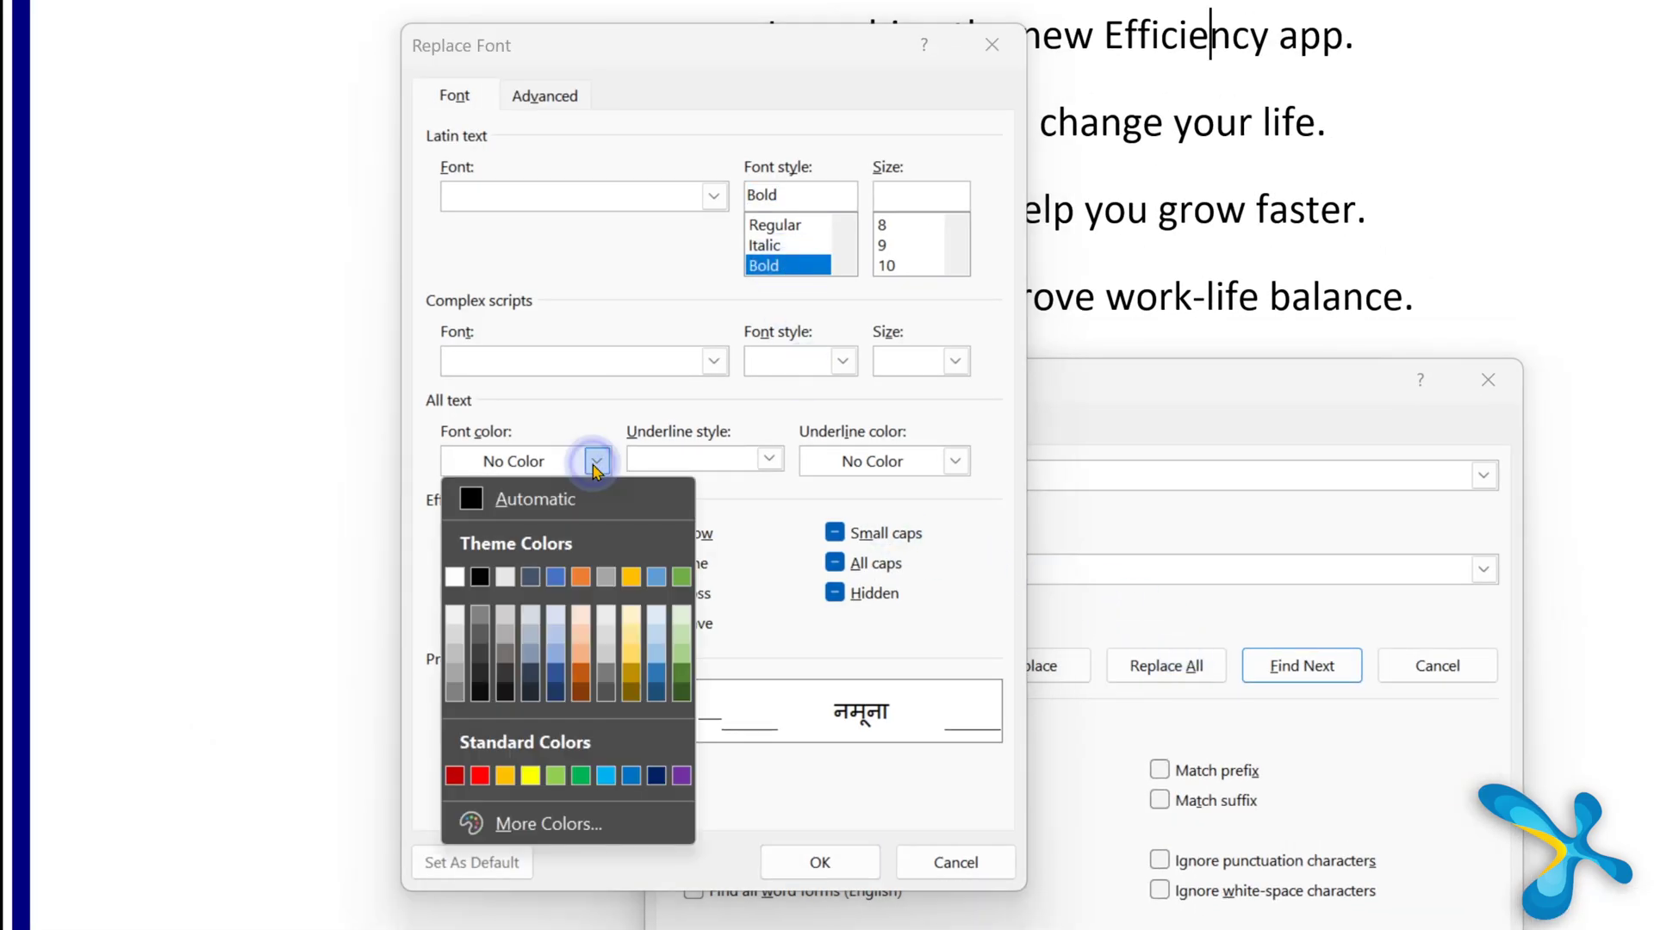
click(454, 778)
click(819, 862)
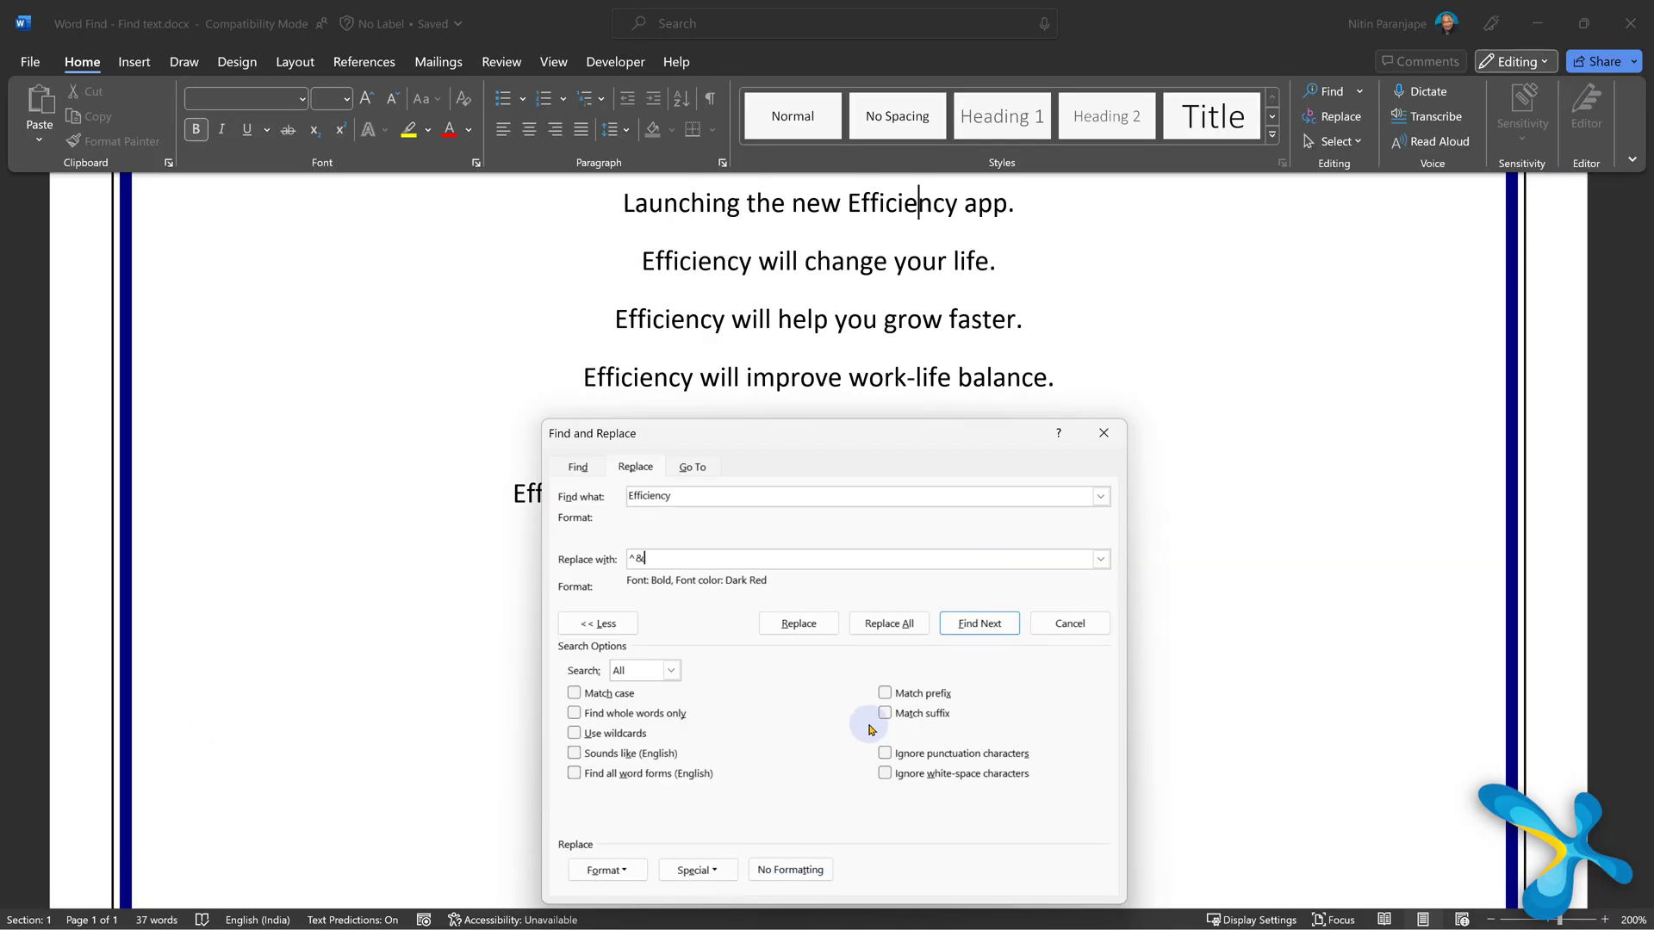
- Replace all 6 occurrences of Efficiency and close the dialog
click(892, 626)
click(840, 531)
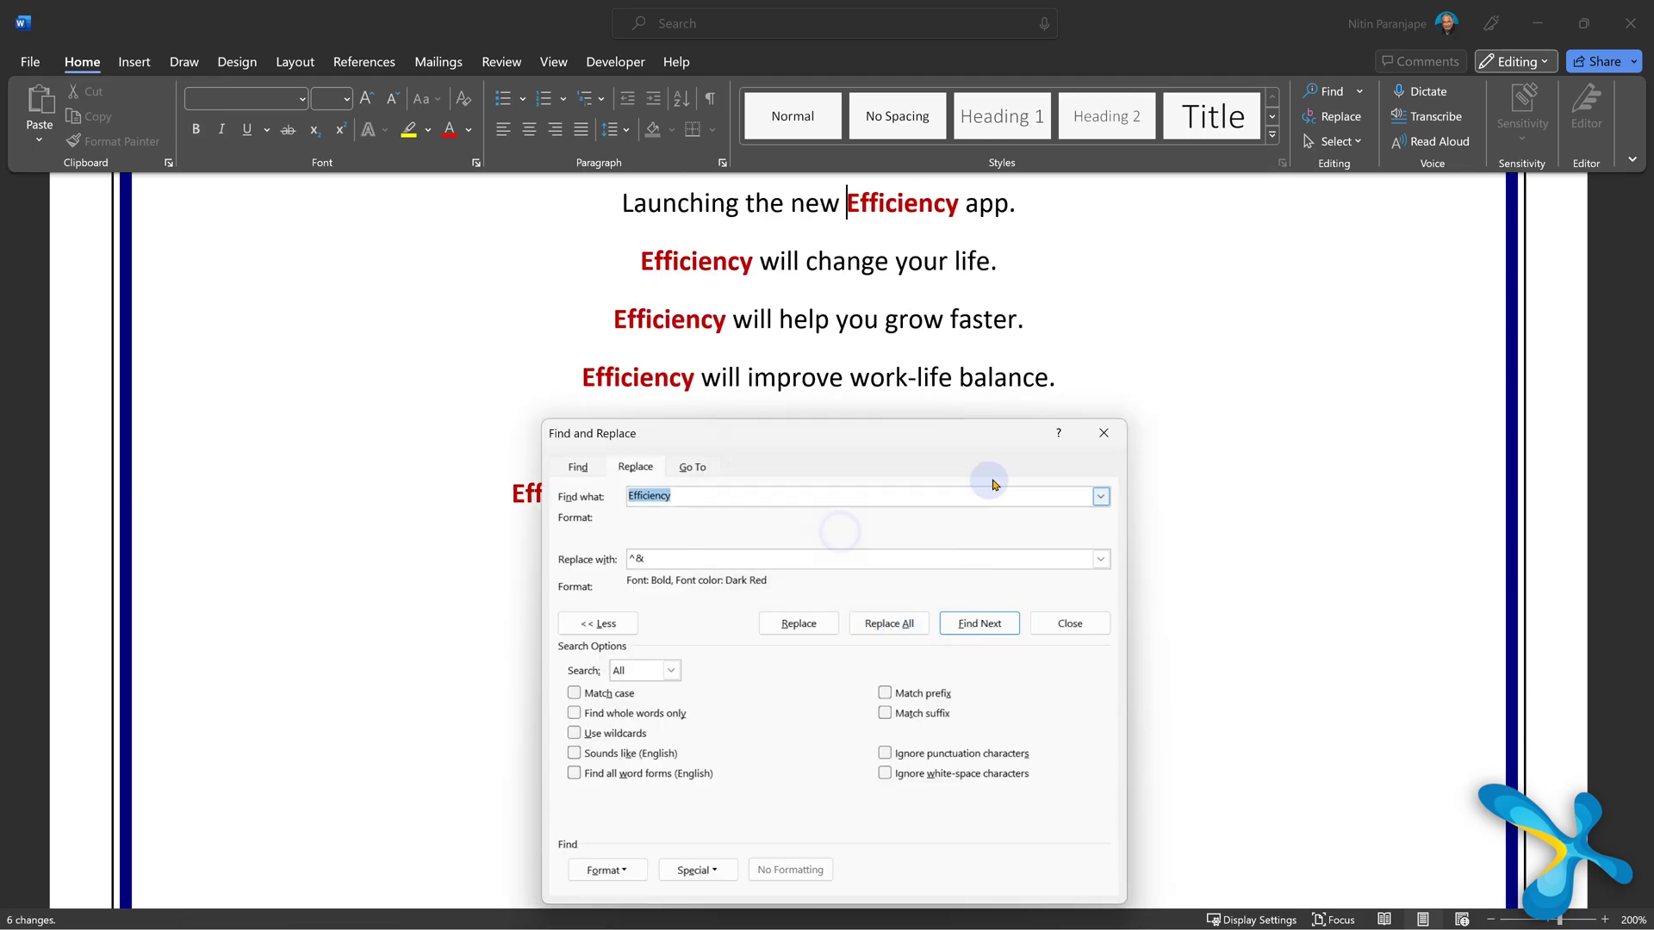
click(1103, 435)
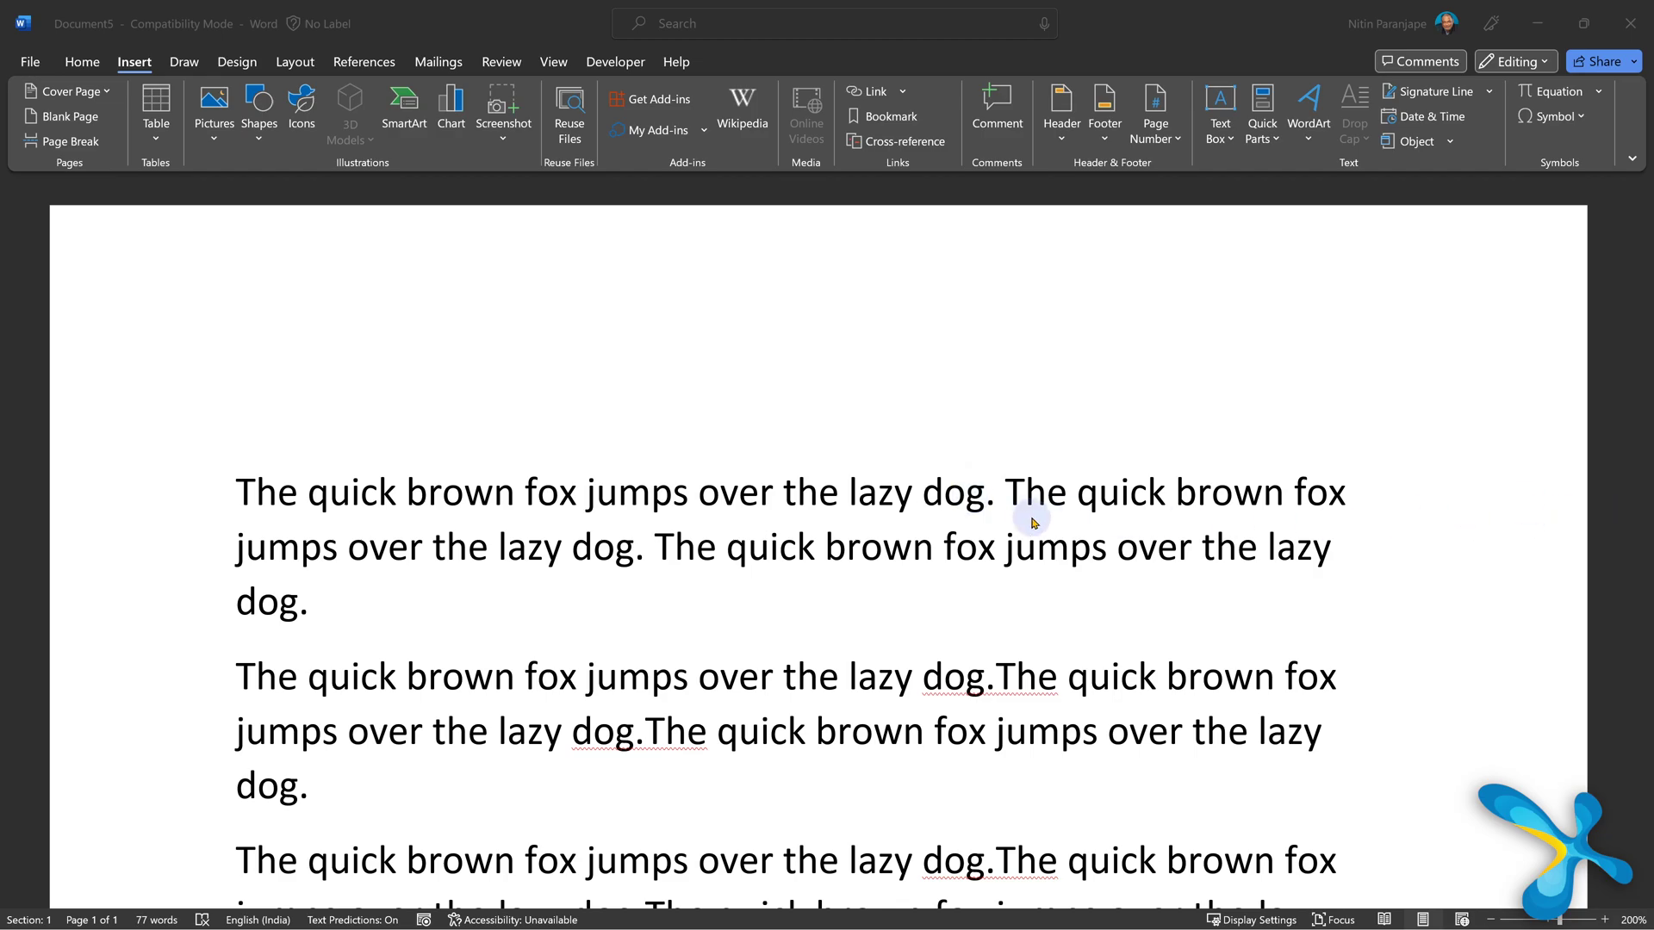
- Paste the dog icon at the top of Document5 and select it
key(ctrl+v)
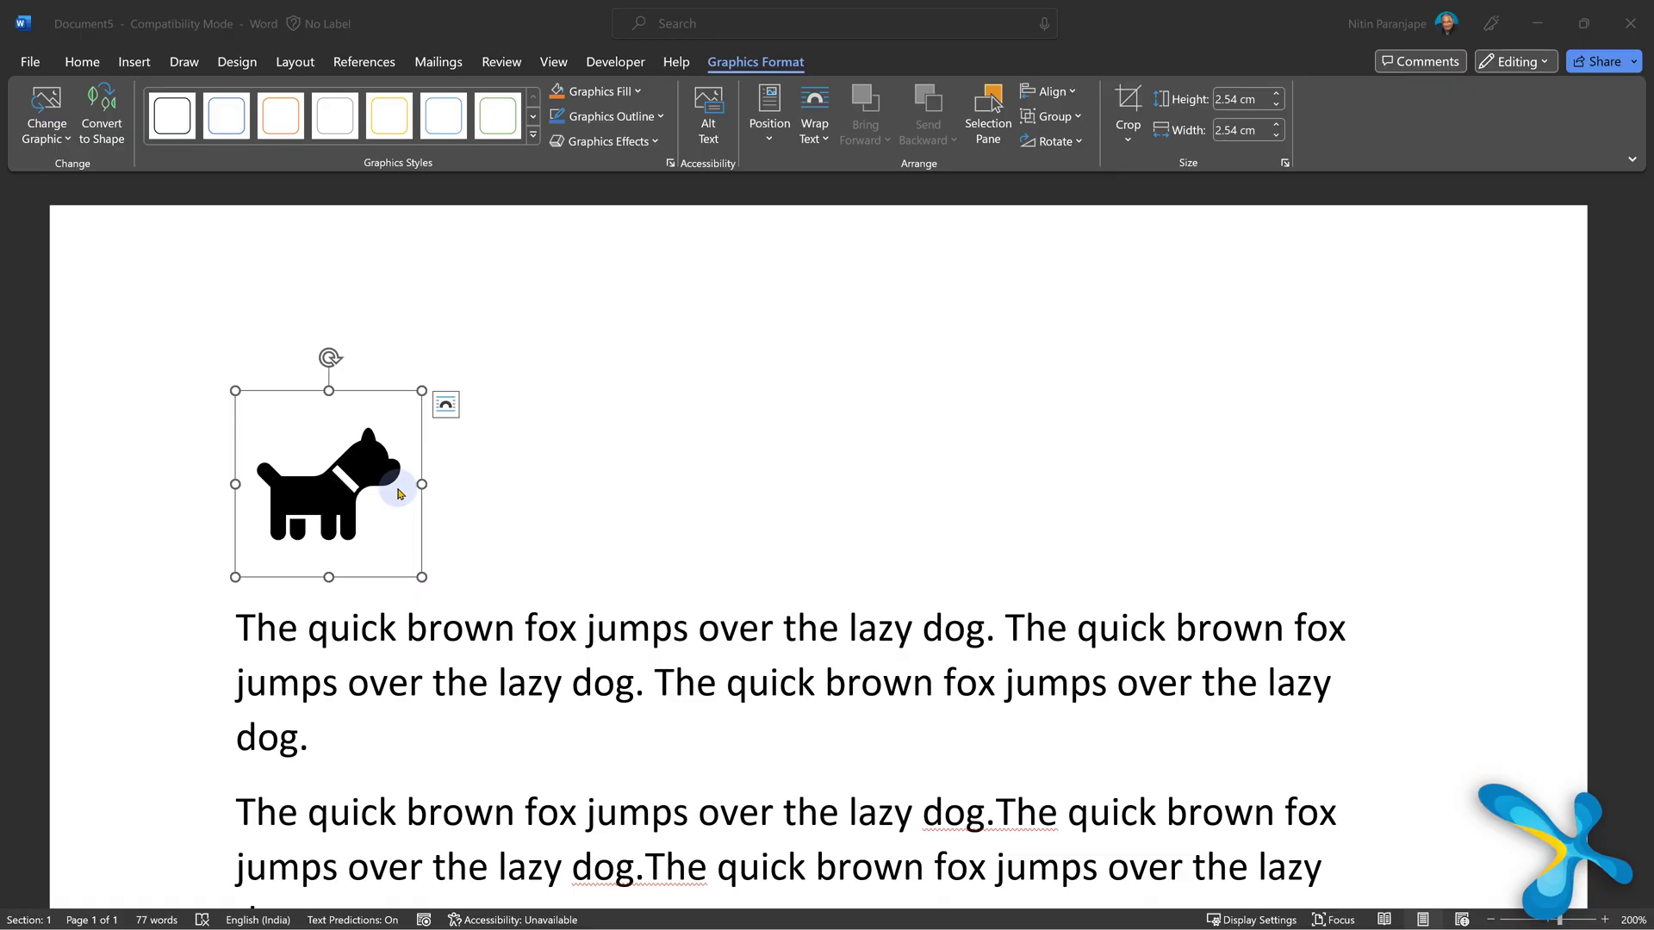
click(399, 491)
- Cut the dog icon, then replace all nine occurrences of 'dog' with the clipboard contents (^c)
key(Delete)
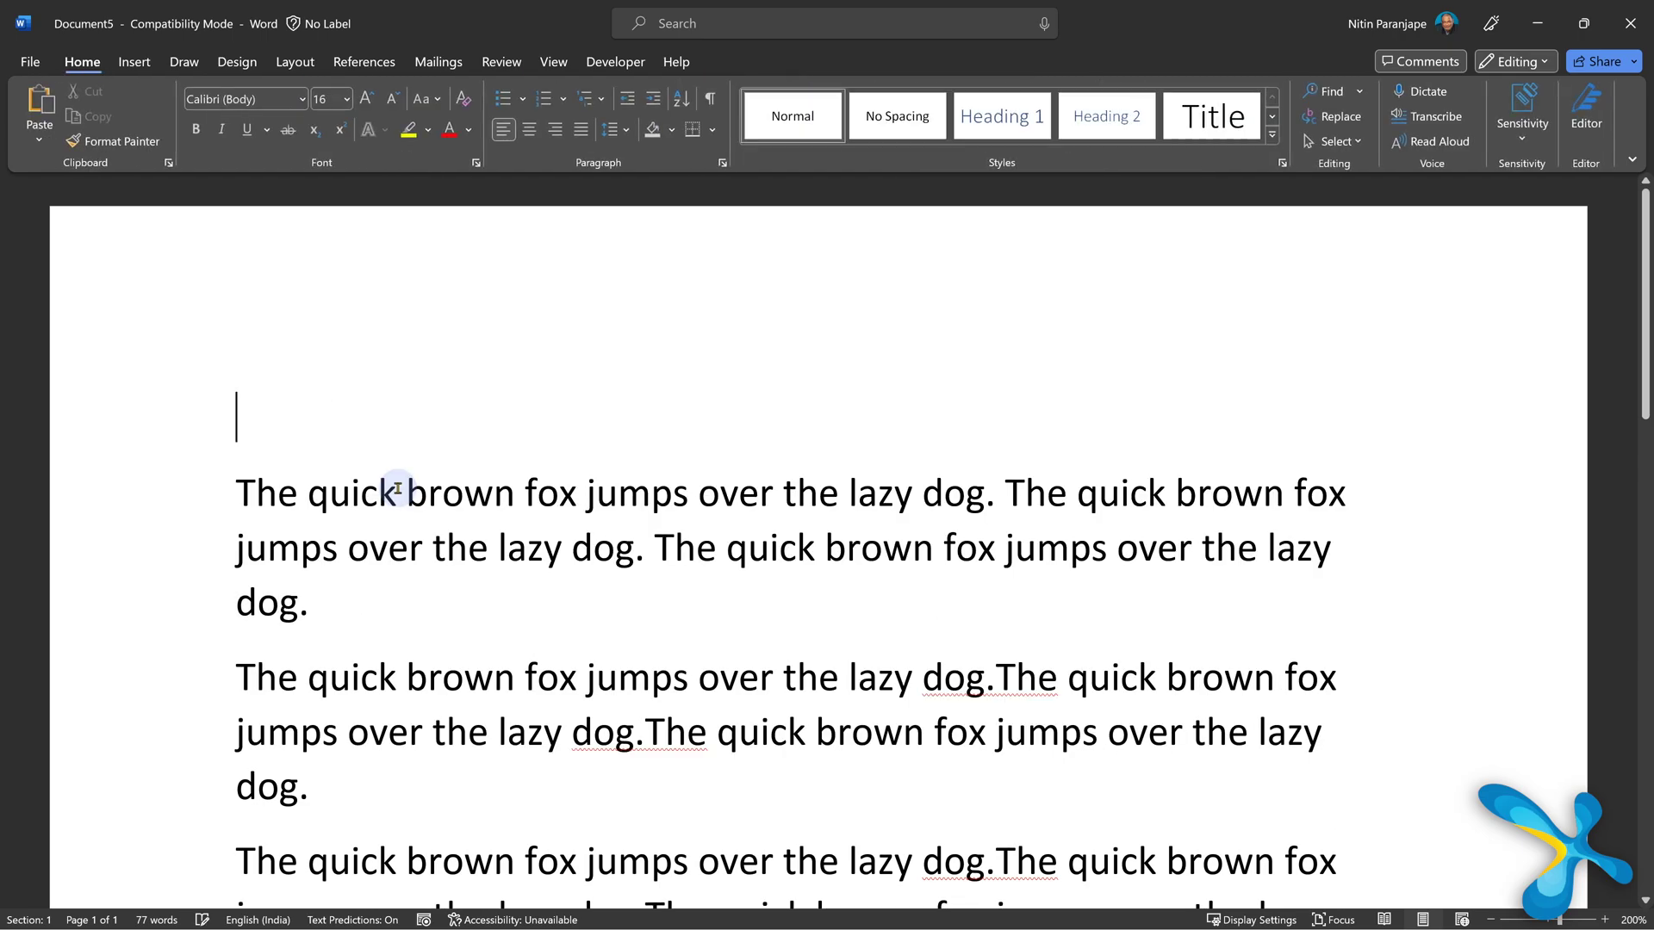
key(ctrl+h)
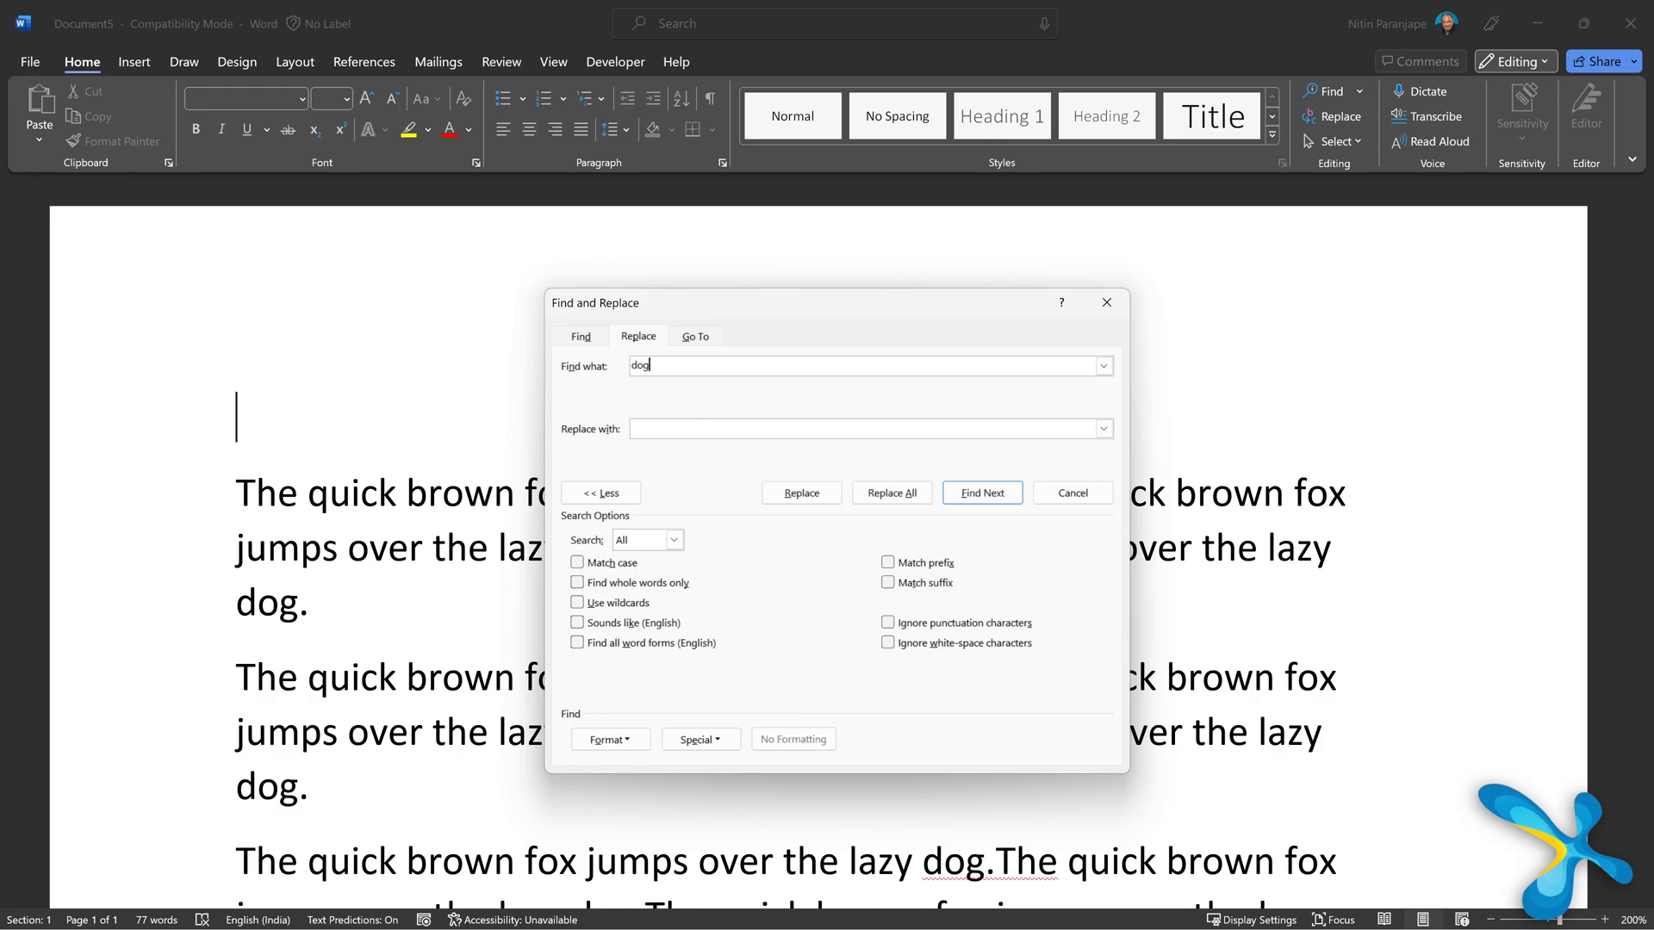
click(658, 422)
click(699, 738)
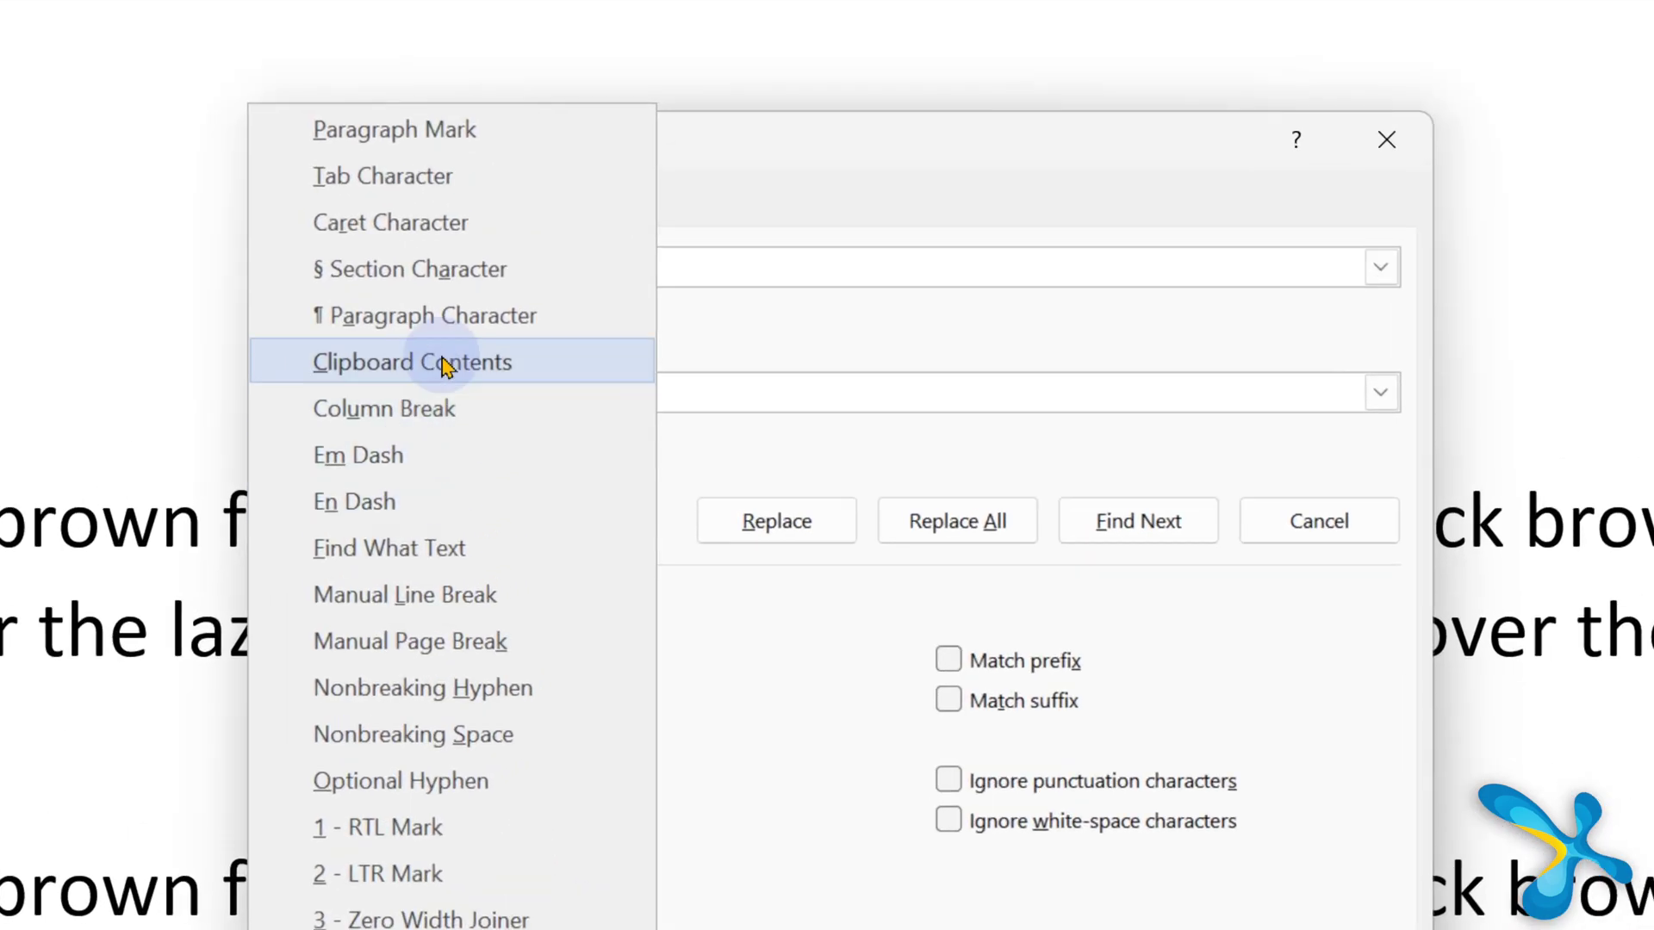
click(437, 361)
click(990, 521)
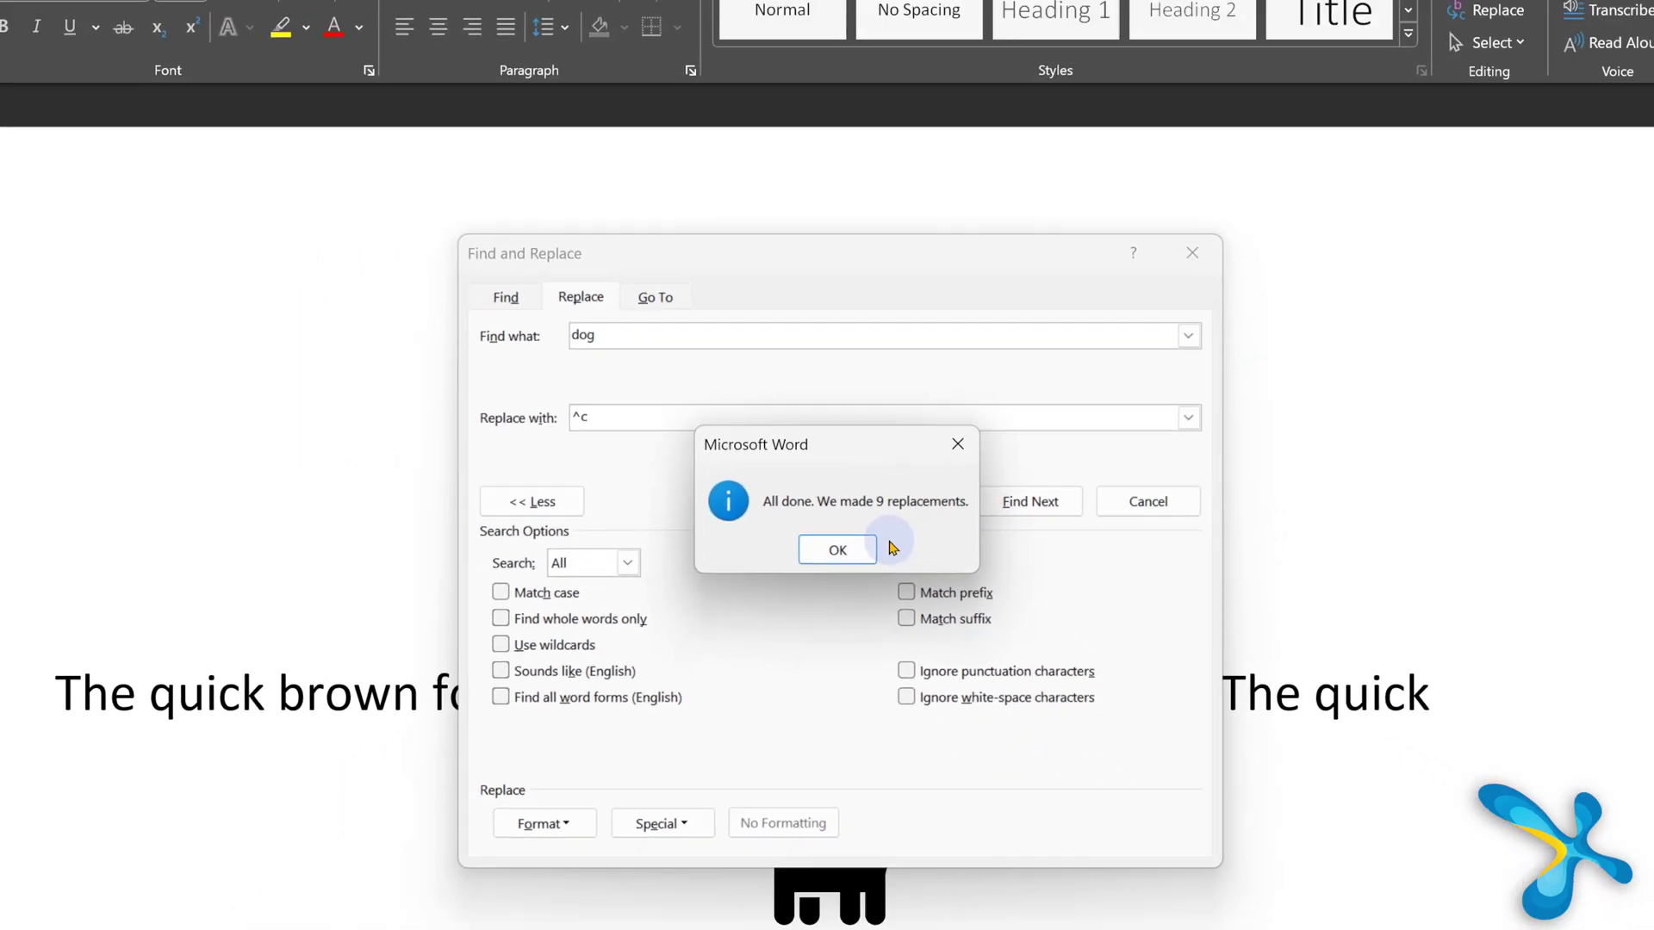
click(843, 595)
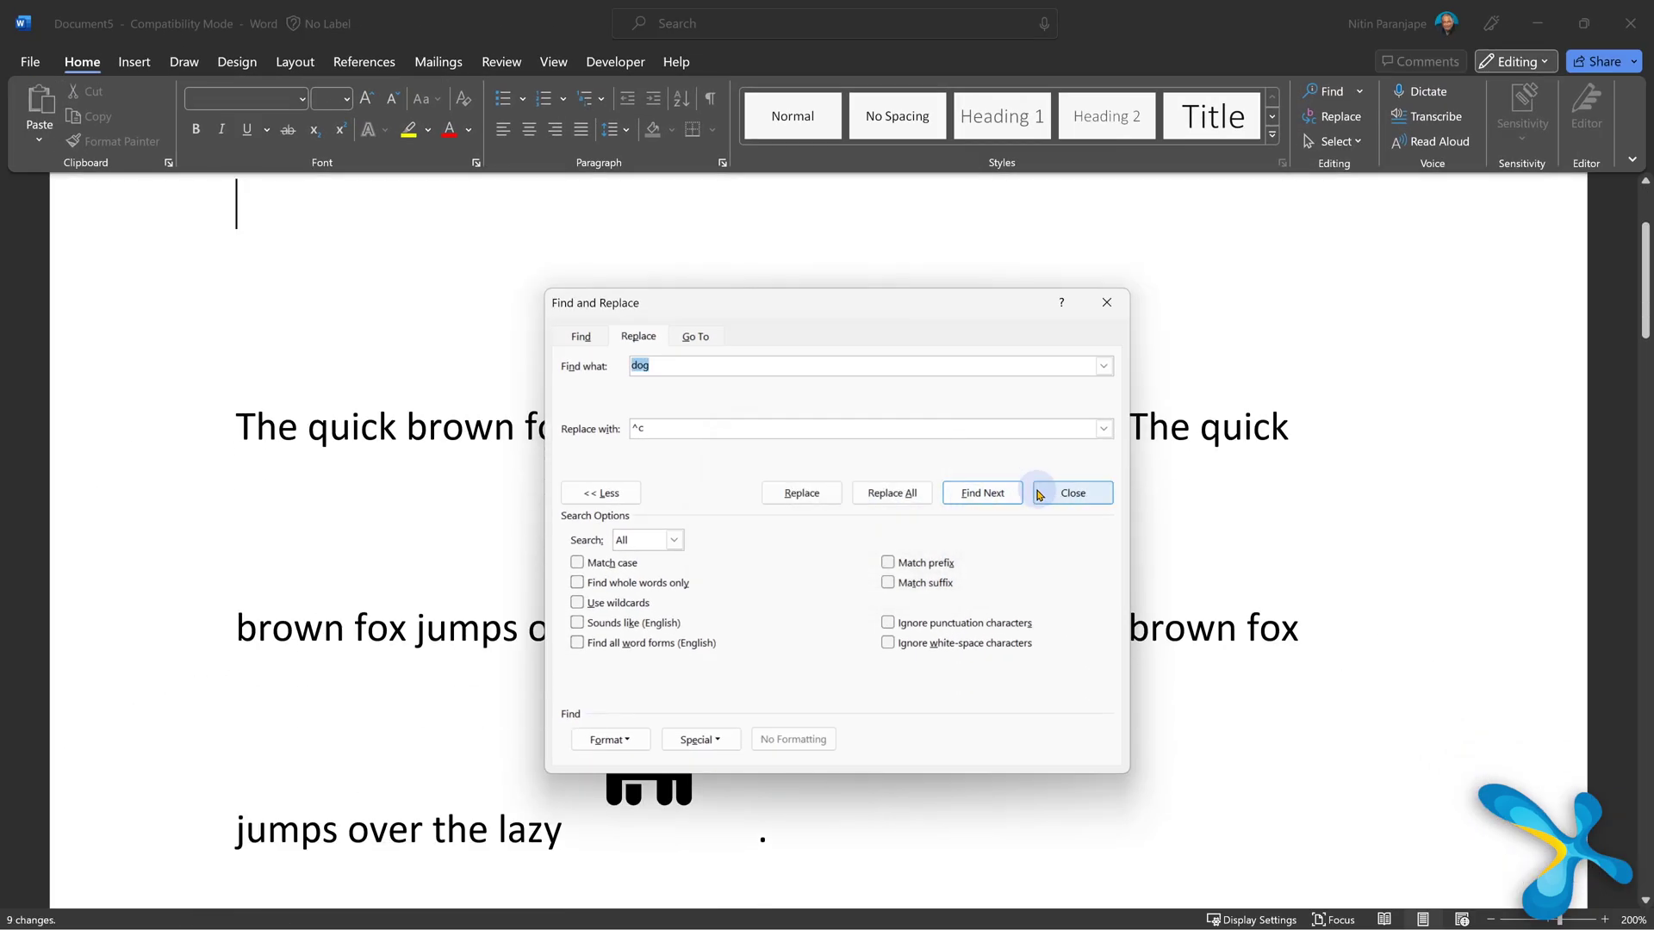
click(1283, 521)
scroll(1103, 506, down, 11)
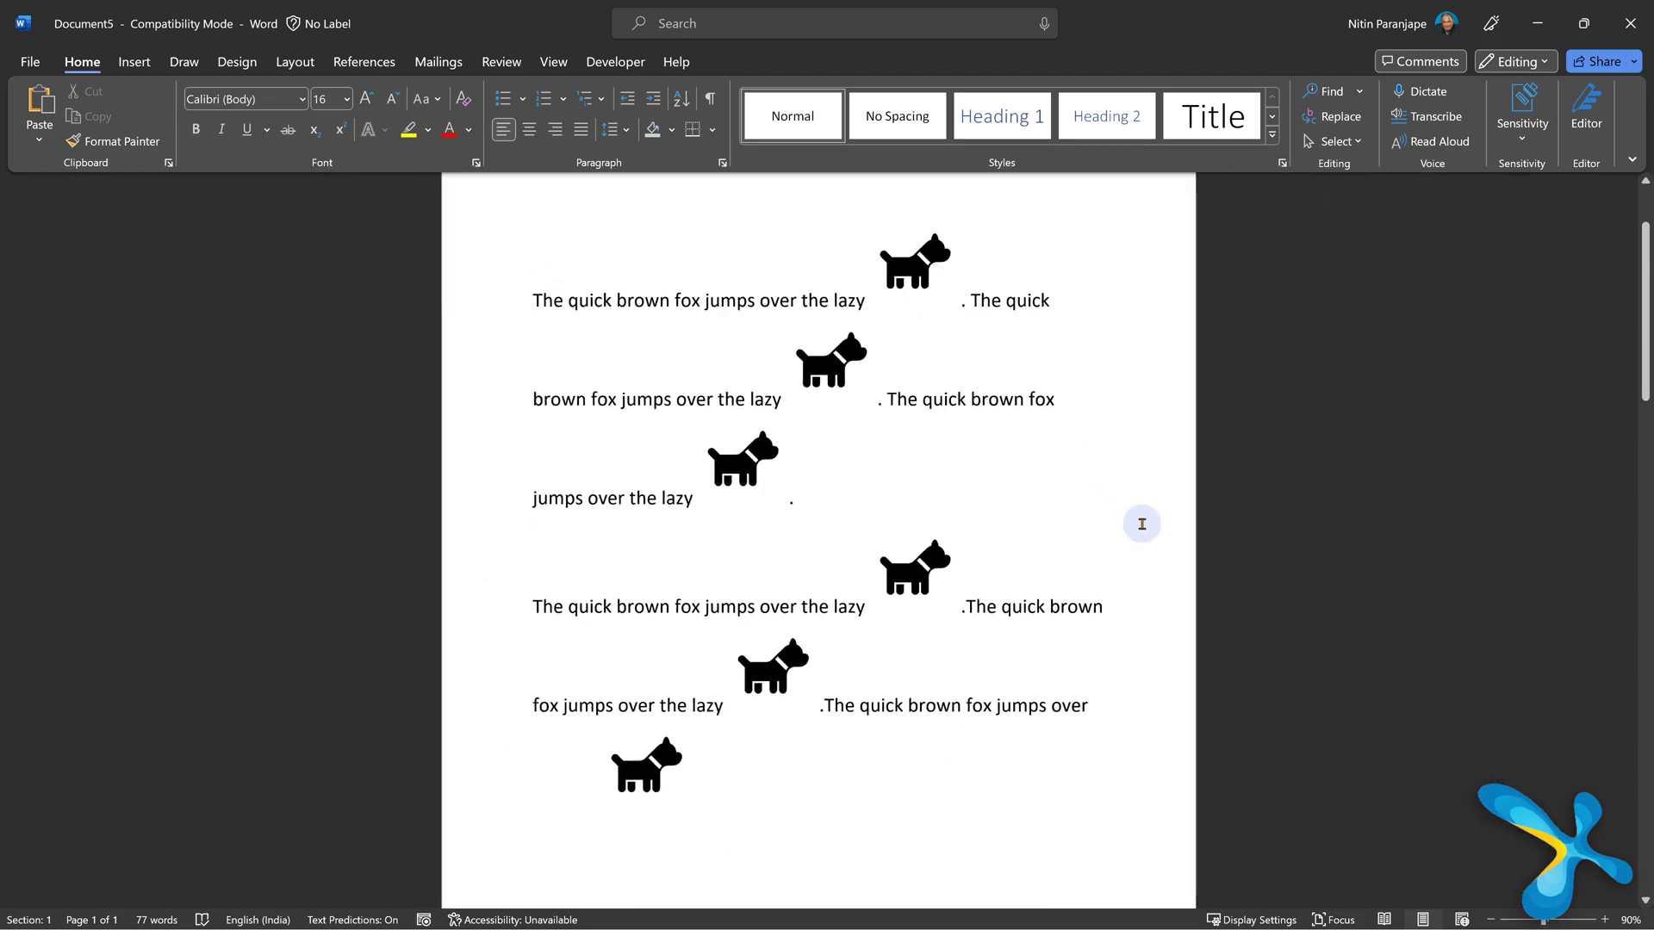